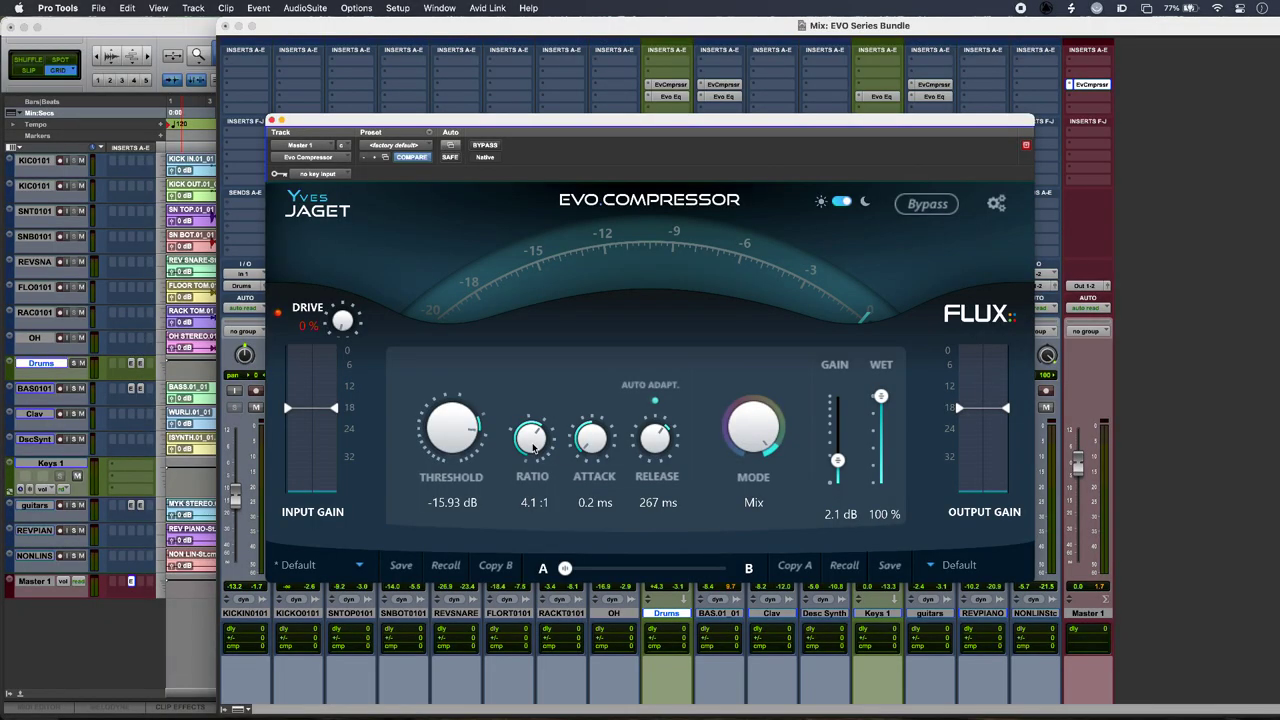
# Bypass the EVO Compressor on the Master 1 track
pyautogui.keyDown('super'); pyautogui.click(662, 100); pyautogui.keyUp('super')
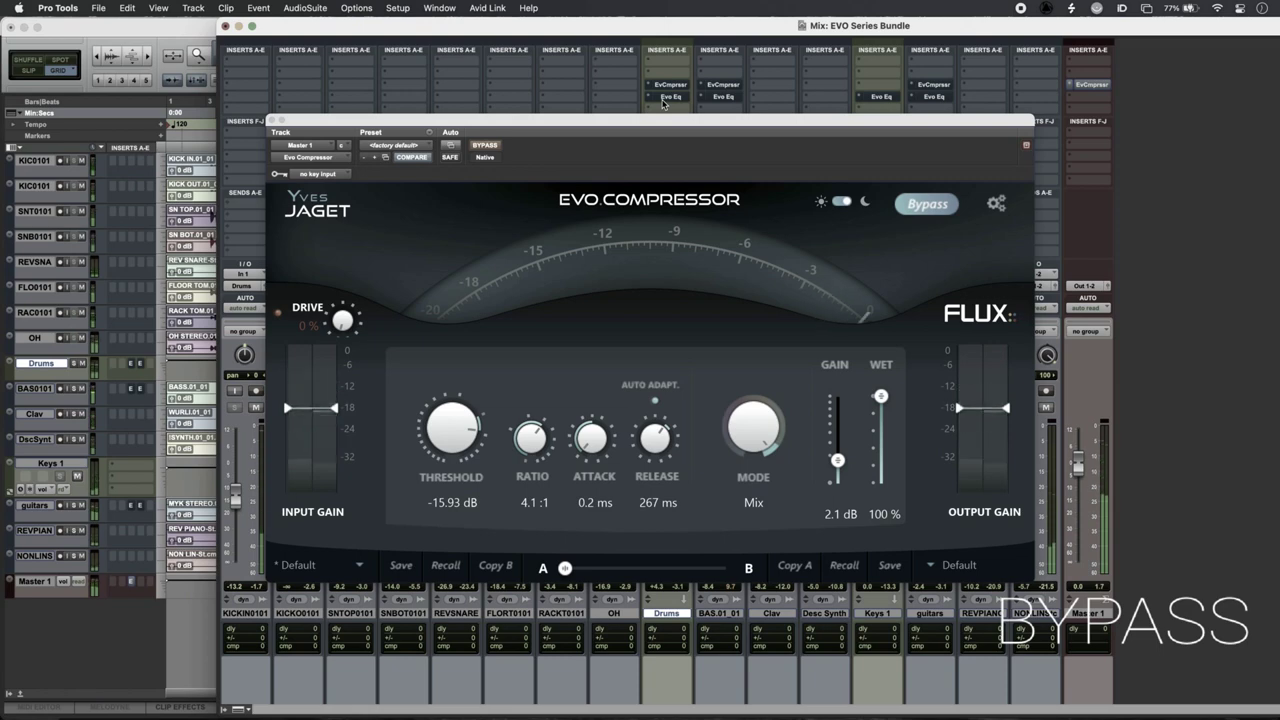
# Re-enable the Master 1 EVO Compressor at -15.93 dB threshold and 4.1:1 ratio
pyautogui.keyDown('super'); pyautogui.click(666, 100); pyautogui.keyUp('super')
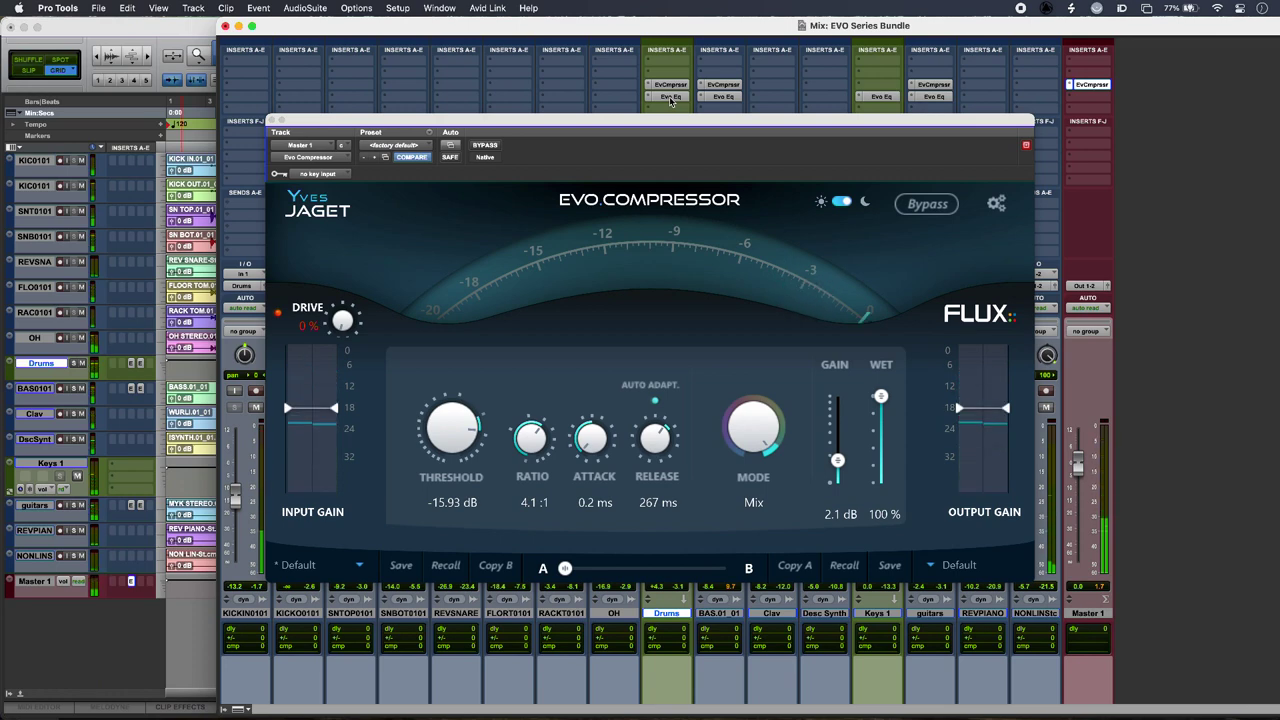
# Open the Drums EVO Compressor, start playback, and adjust its drive and threshold
pyautogui.click(670, 84)
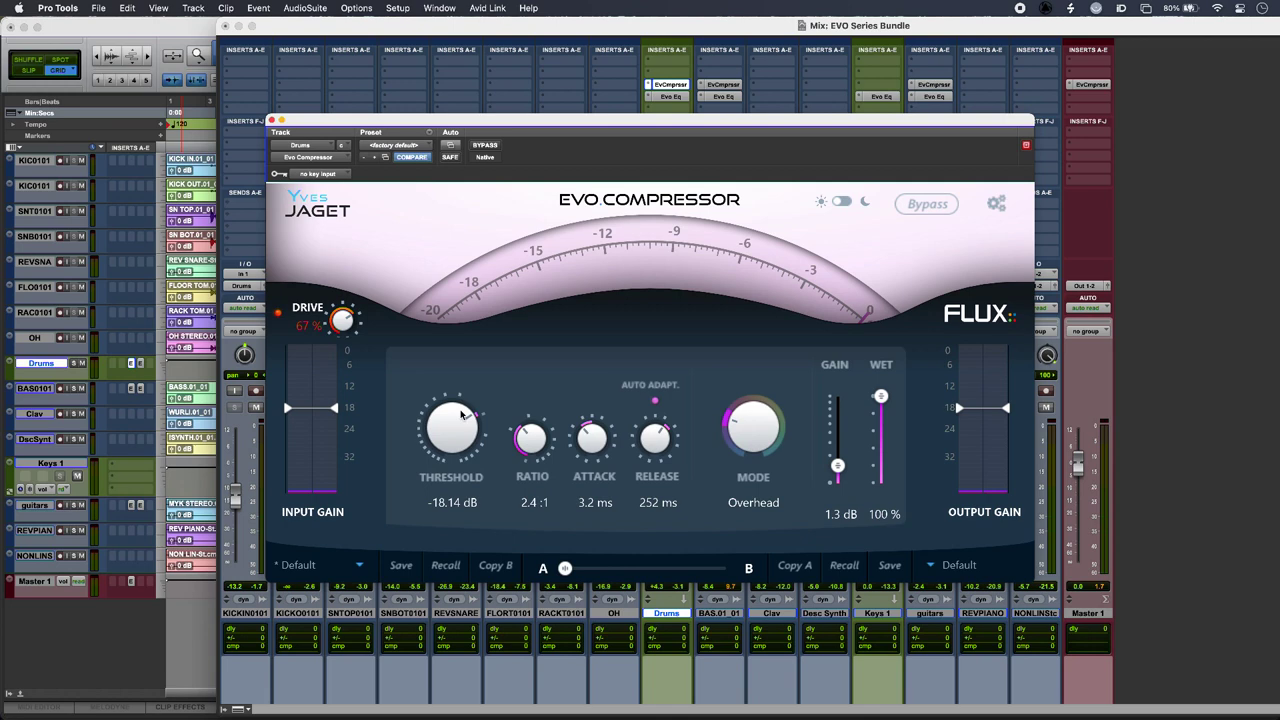
pyautogui.press('space')
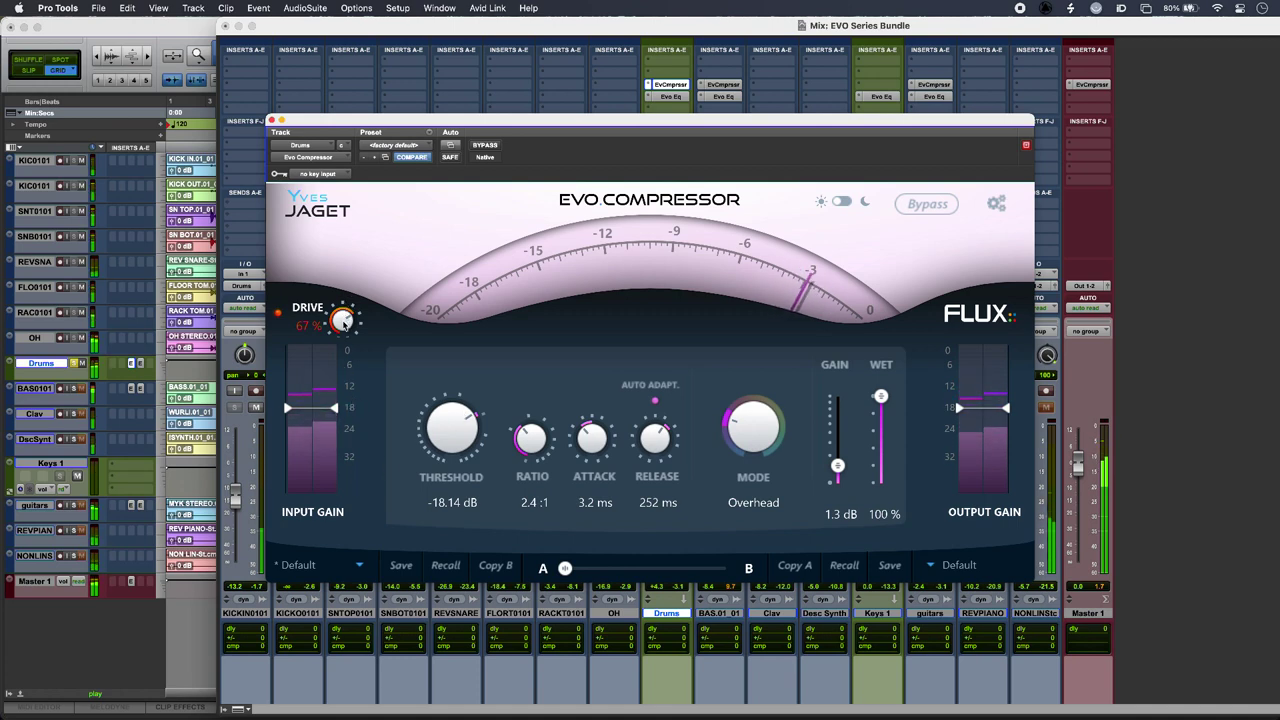
pyautogui.moveTo(342, 320)
pyautogui.mouseDown()
pyautogui.moveTo(342, 402)
pyautogui.moveTo(343, 324)
pyautogui.mouseUp()
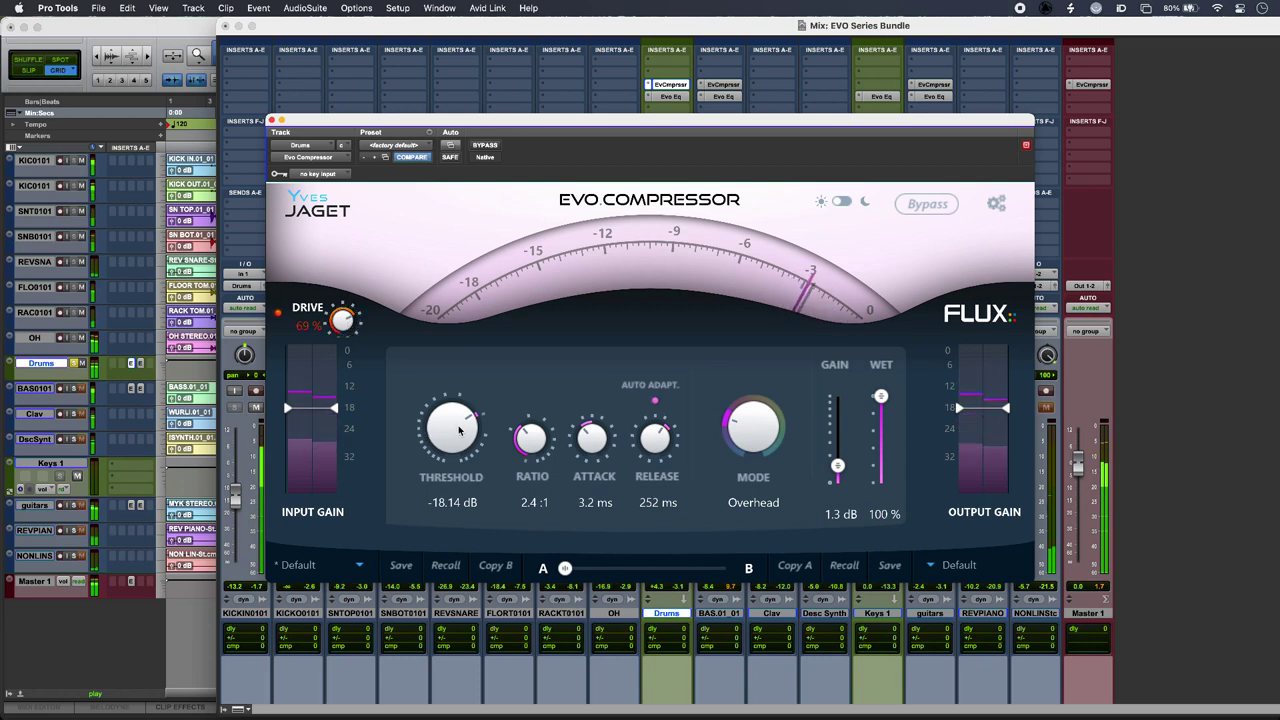
pyautogui.moveTo(458, 428)
pyautogui.mouseDown()
pyautogui.moveTo(458, 470)
pyautogui.moveTo(458, 440)
pyautogui.moveTo(458, 452)
pyautogui.mouseUp()
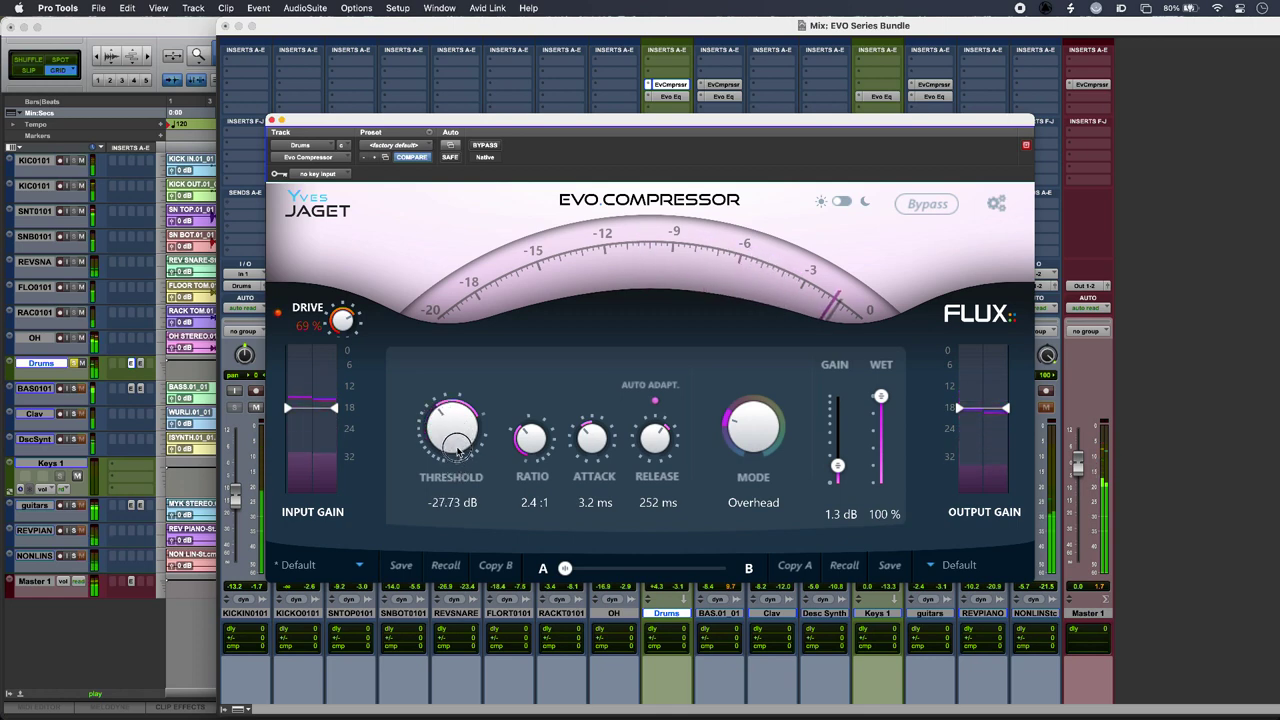
pyautogui.moveTo(458, 452); pyautogui.dragTo(458, 428)
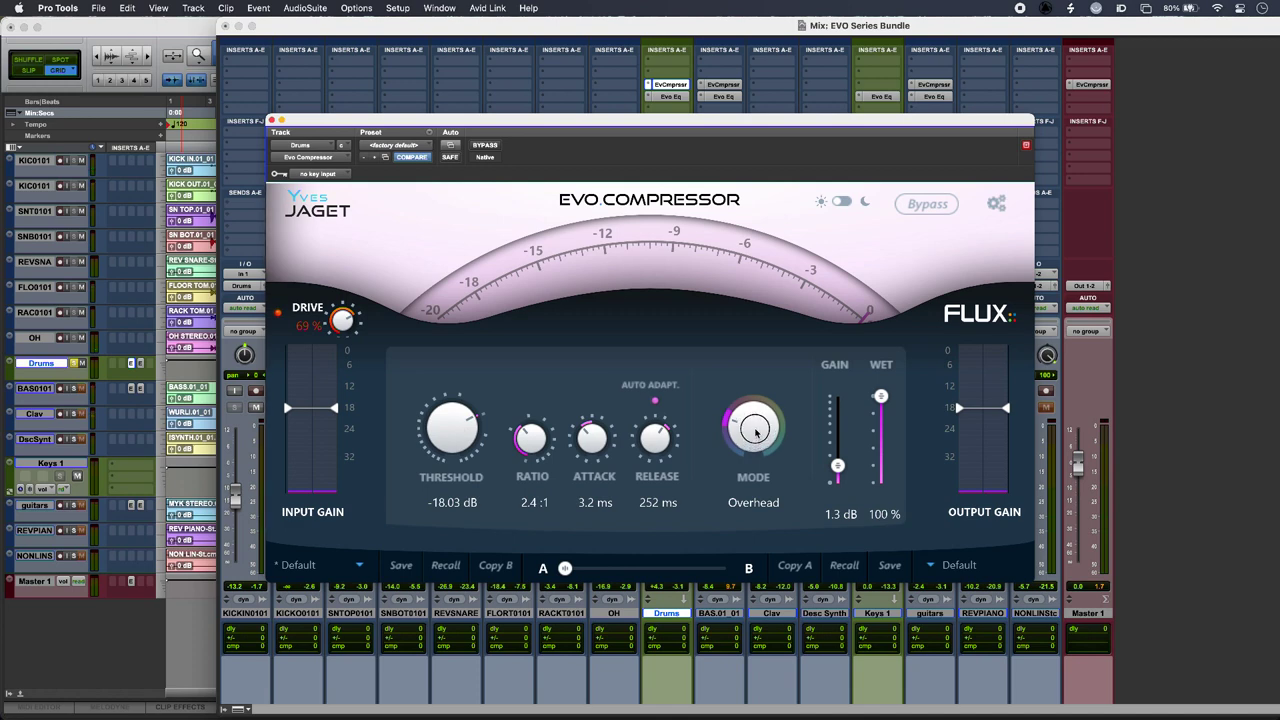
# Step the Drums compressor's mode through Drum Bus to Piano
pyautogui.moveTo(756, 438); pyautogui.dragTo(757, 410)
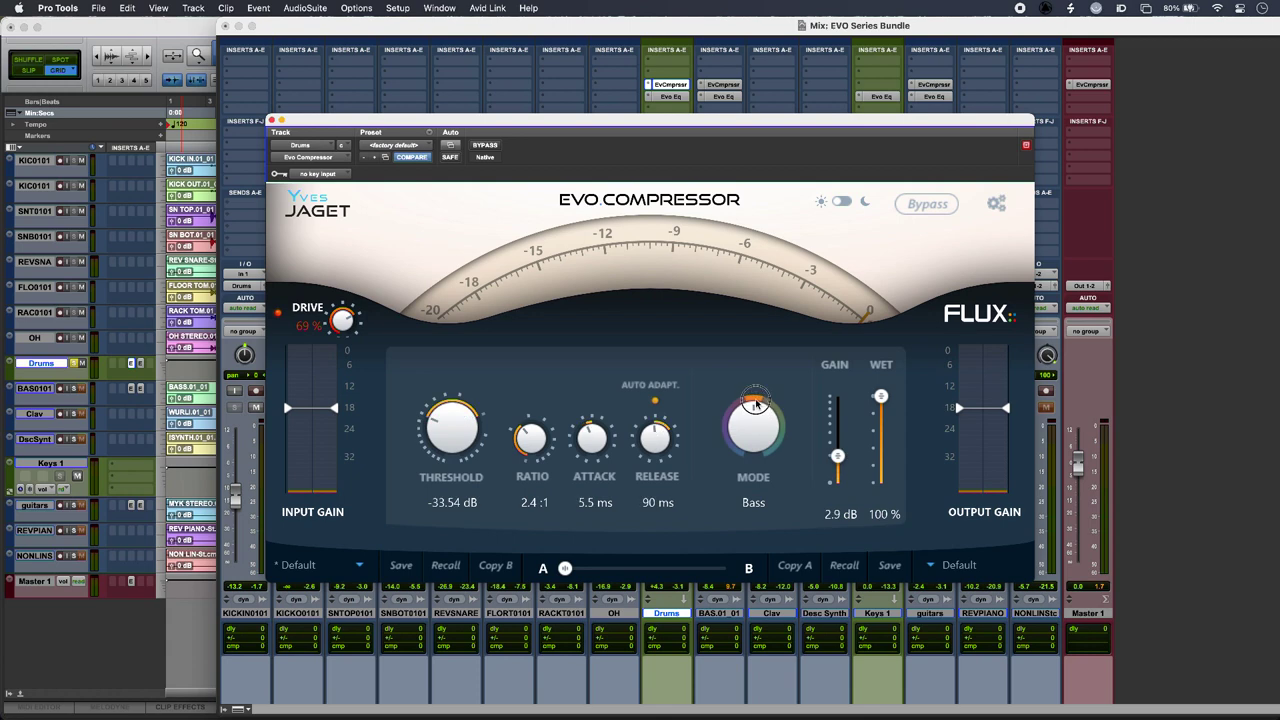
pyautogui.scroll(1, 757, 421)
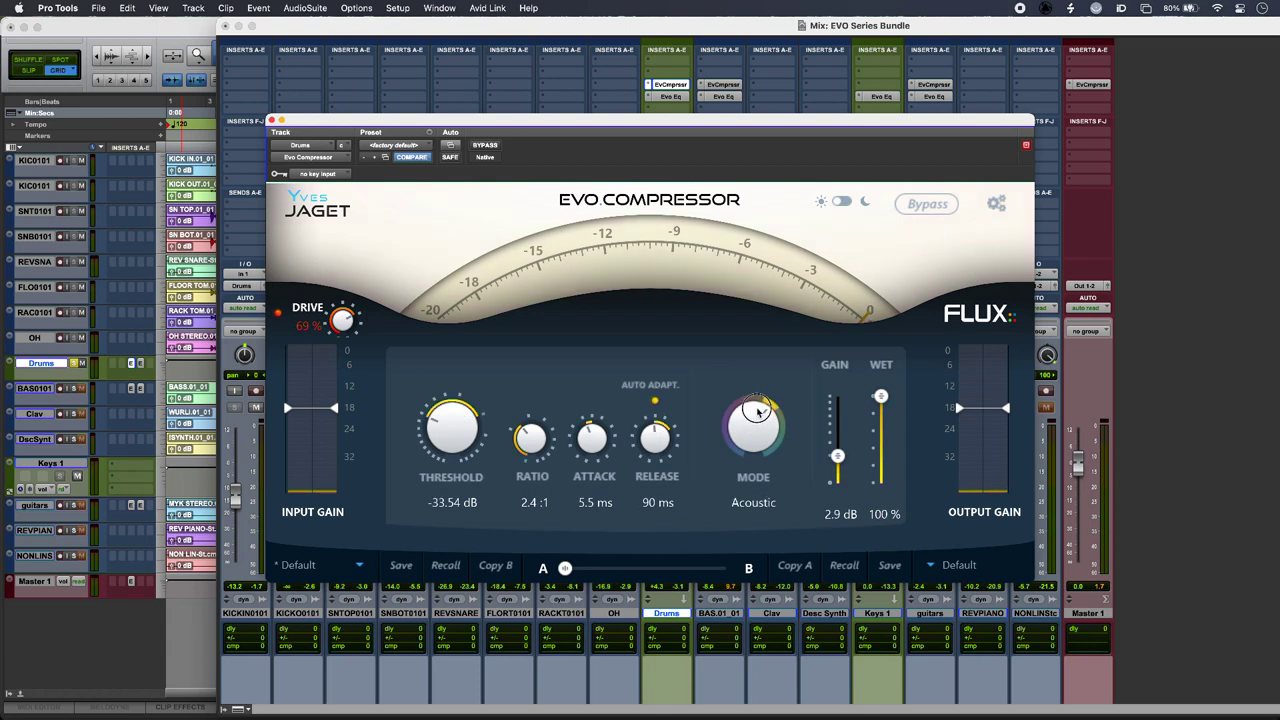
pyautogui.moveTo(757, 430); pyautogui.dragTo(757, 422)
# Open the Drums EVO EQ and compare it against bypass during playback
pyautogui.click(667, 97)
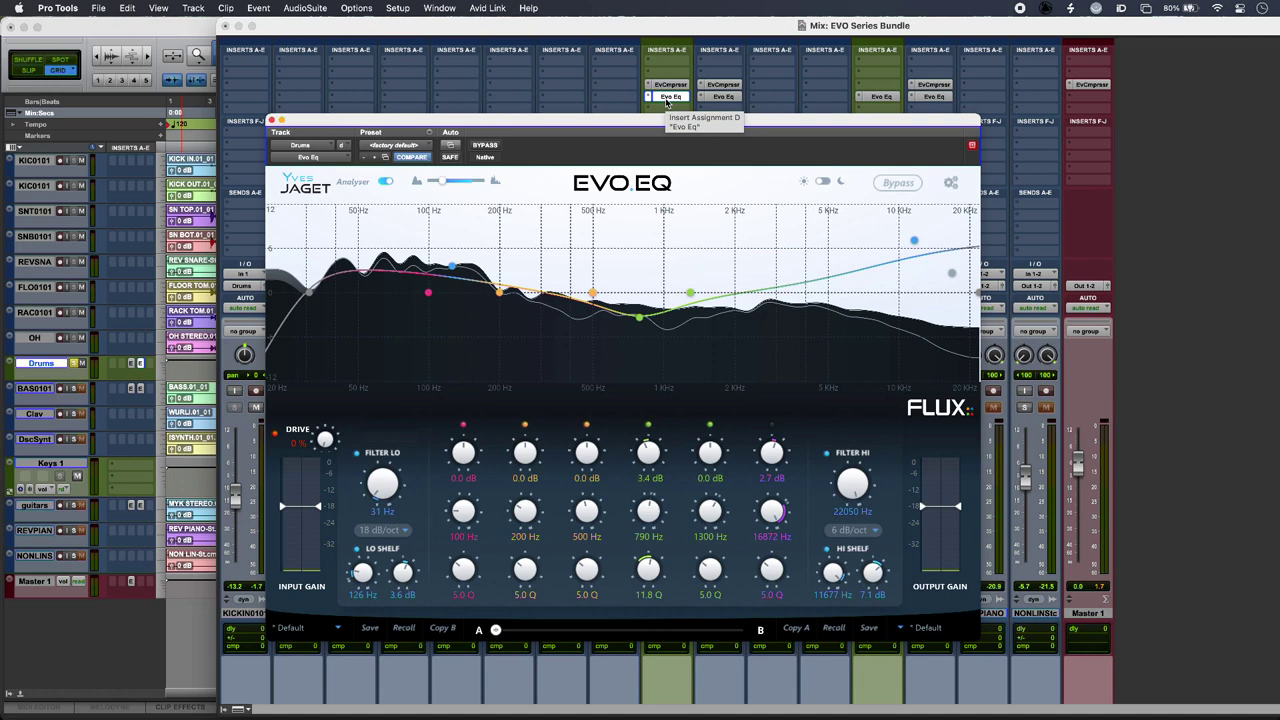
pyautogui.click(899, 182)
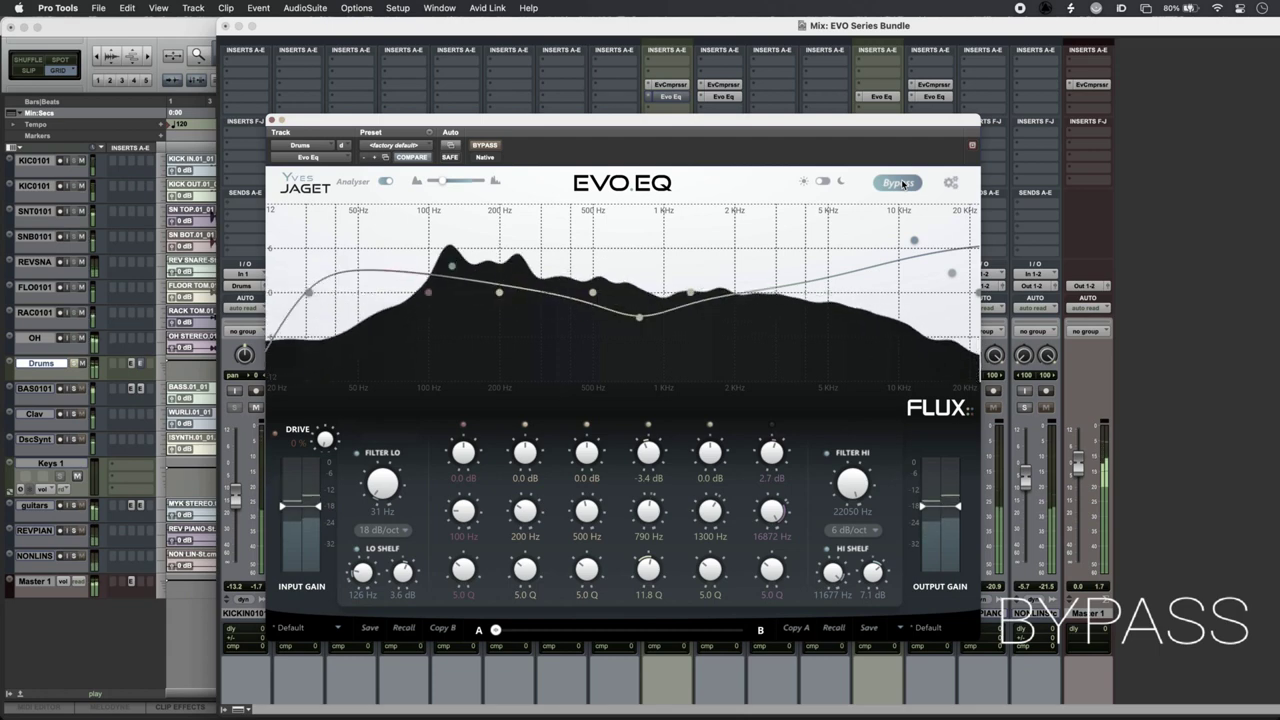
pyautogui.click(900, 183)
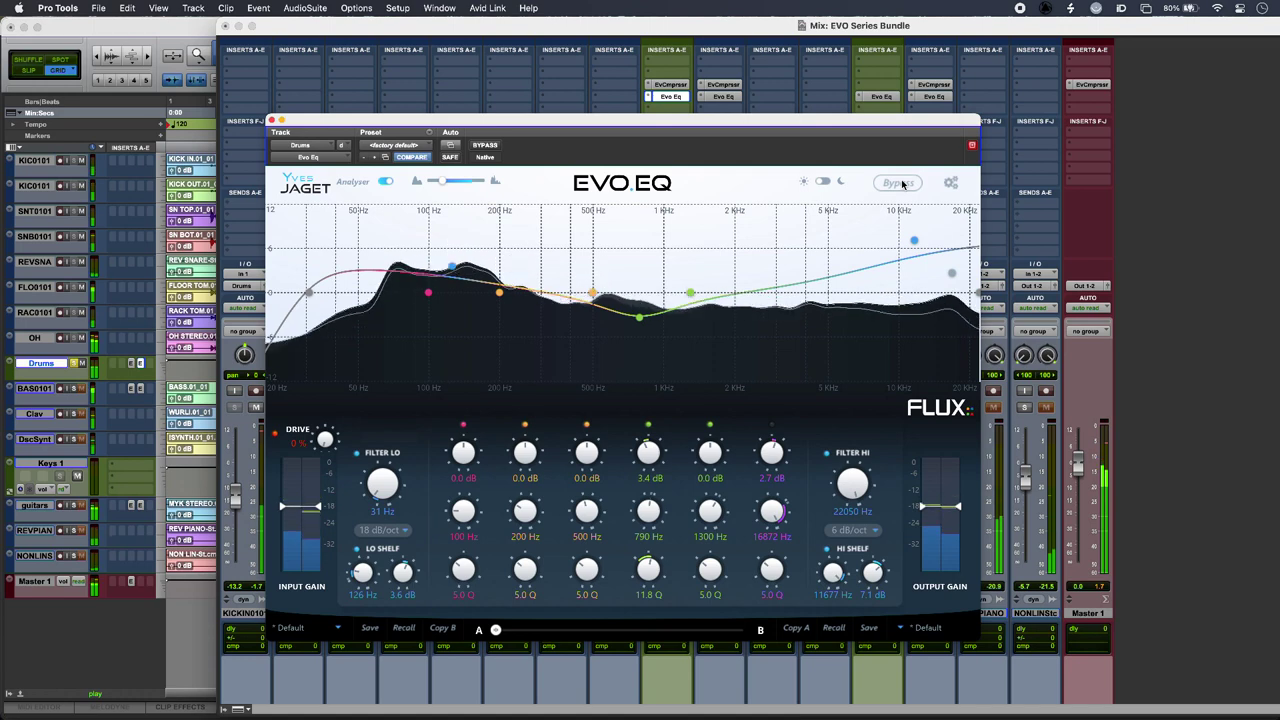
pyautogui.press('space')
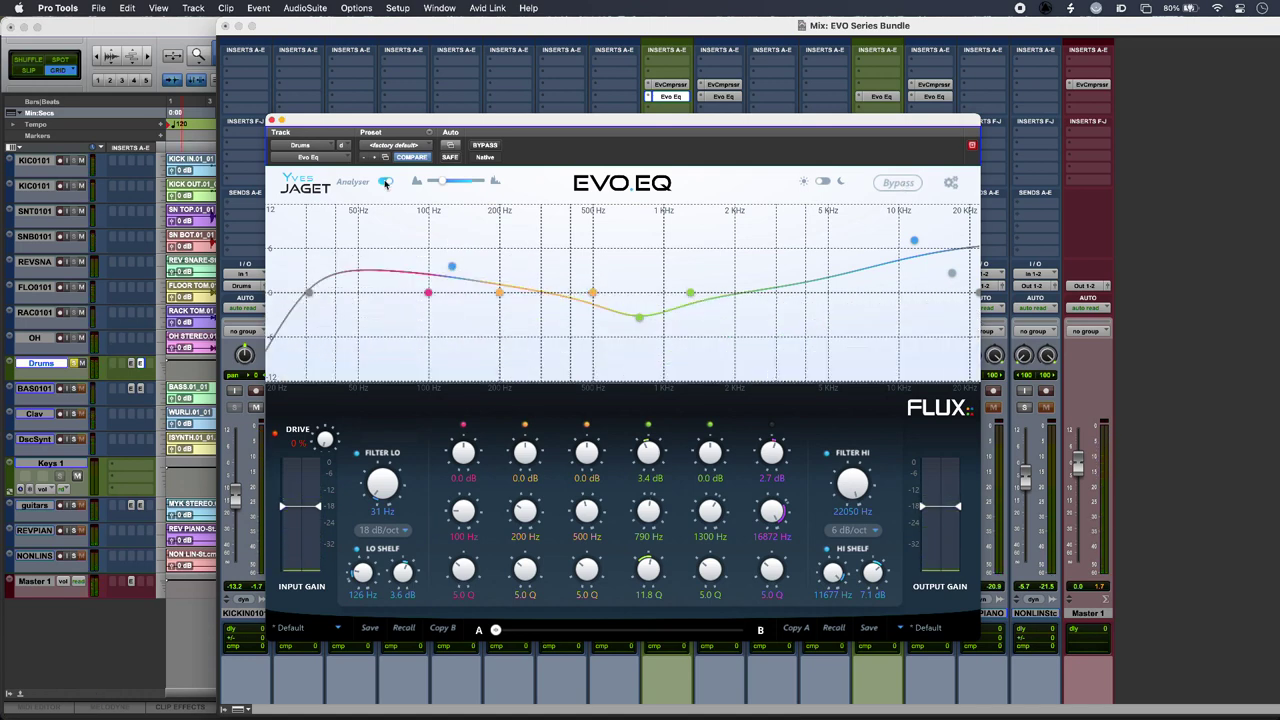
pyautogui.press('space')
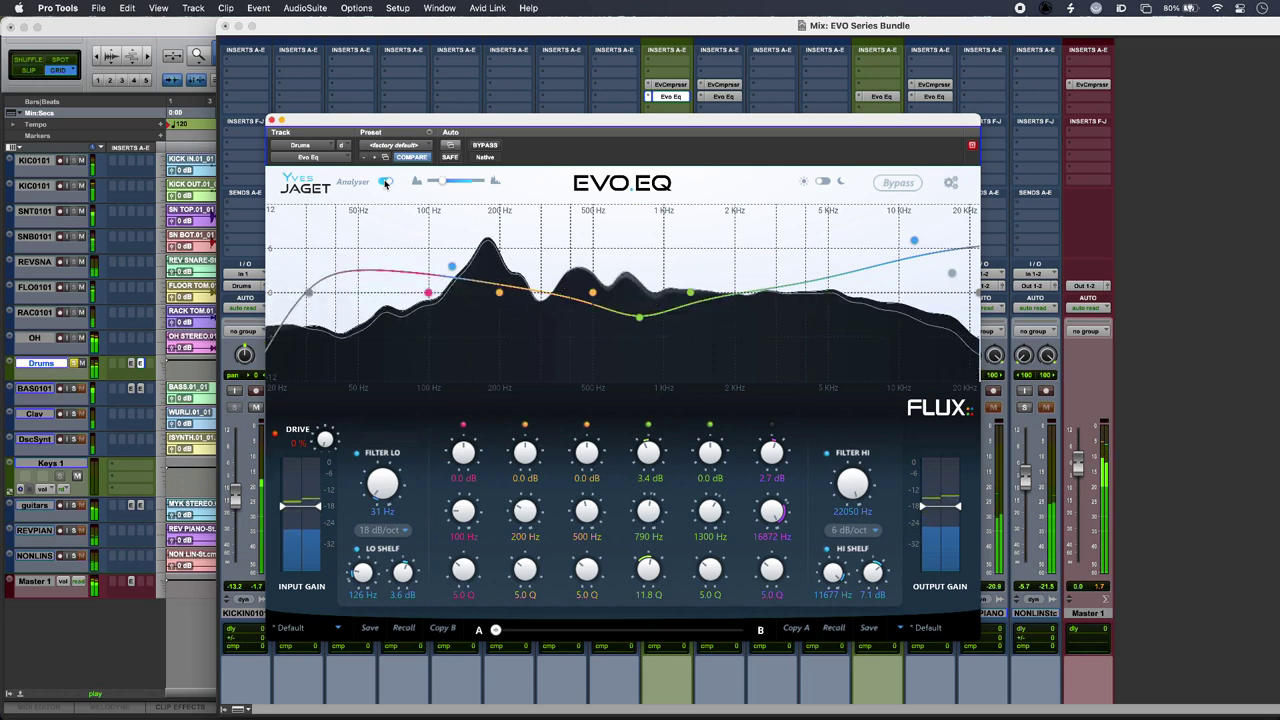
# Toggle the spectrum analyser, make it peakier, and open the Main Setup settings
pyautogui.click(385, 183)
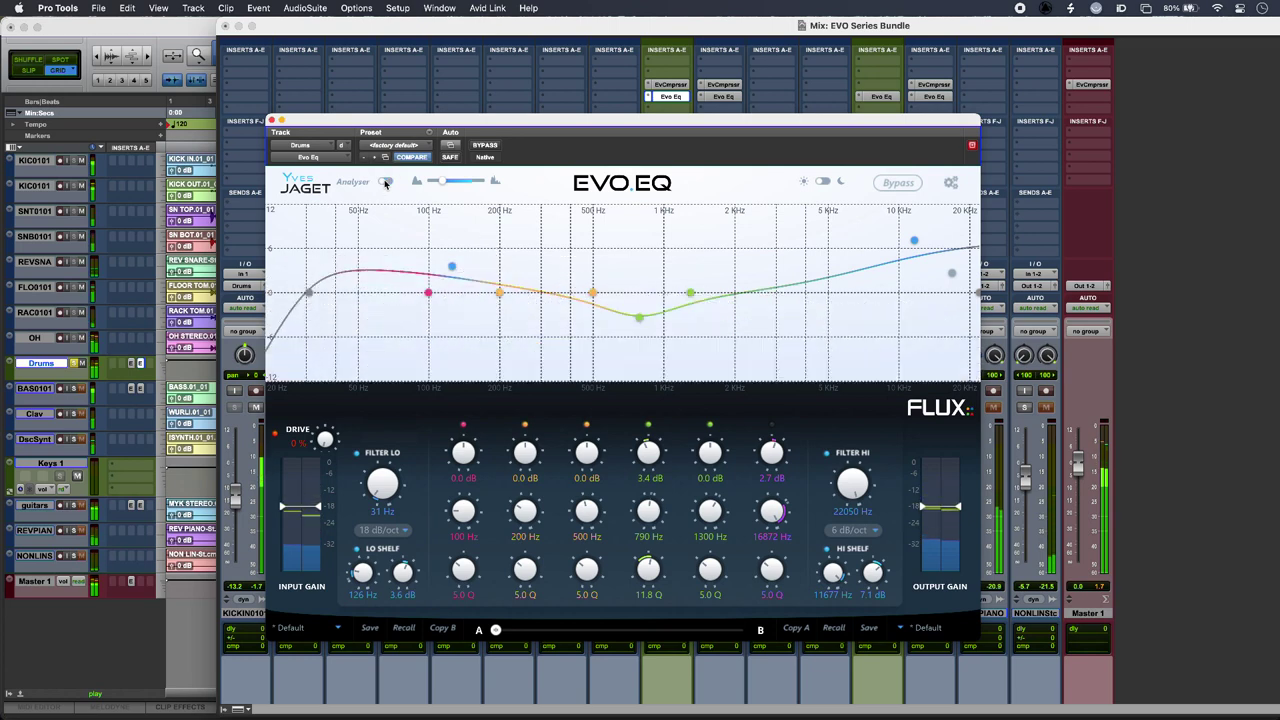
pyautogui.click(385, 183)
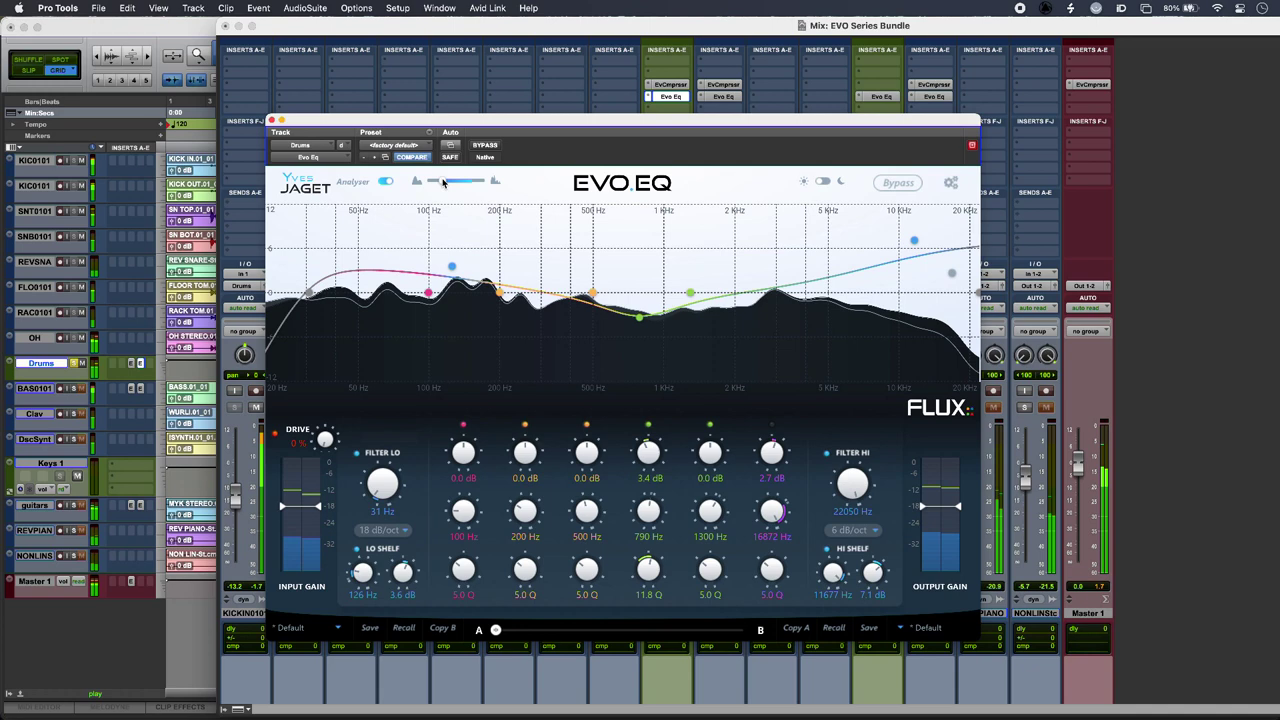
pyautogui.moveTo(443, 181)
pyautogui.mouseDown()
pyautogui.moveTo(462, 180)
pyautogui.moveTo(447, 180)
pyautogui.mouseUp()
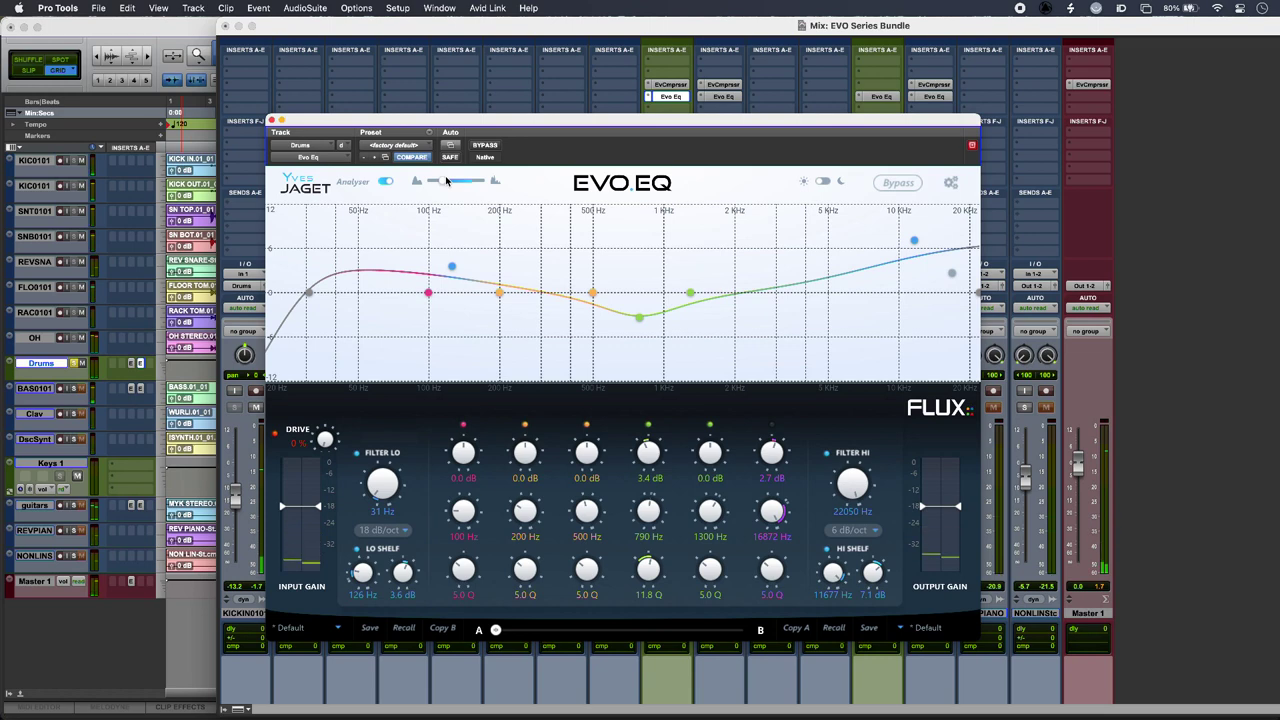
pyautogui.click(950, 182)
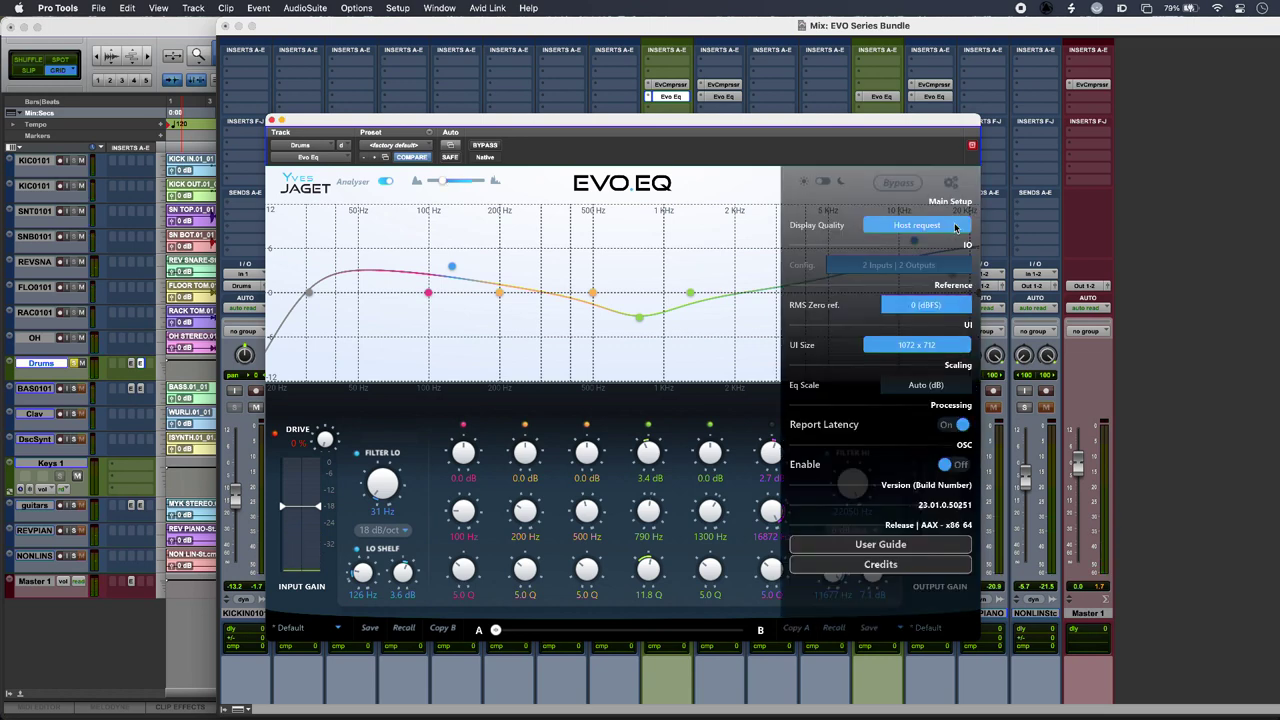
# Leave Display Quality on Host request and close the EVO EQ settings panel
pyautogui.click(955, 228)
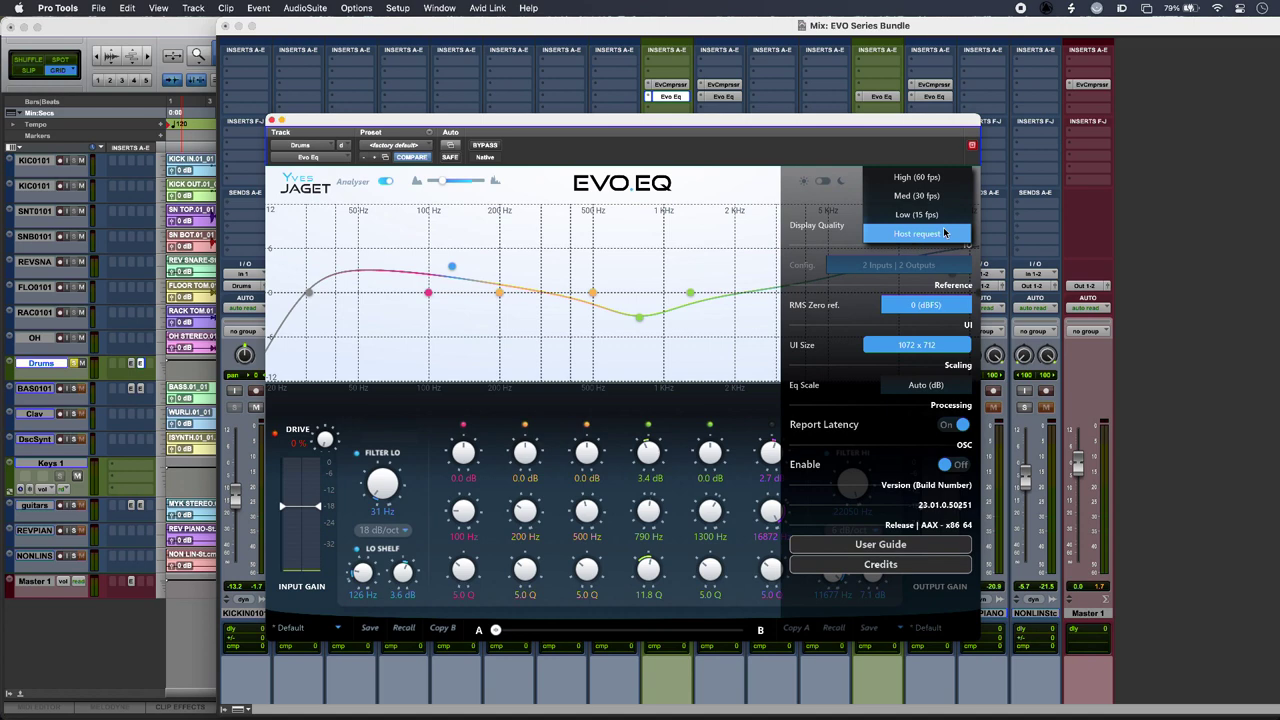
pyautogui.click(575, 558)
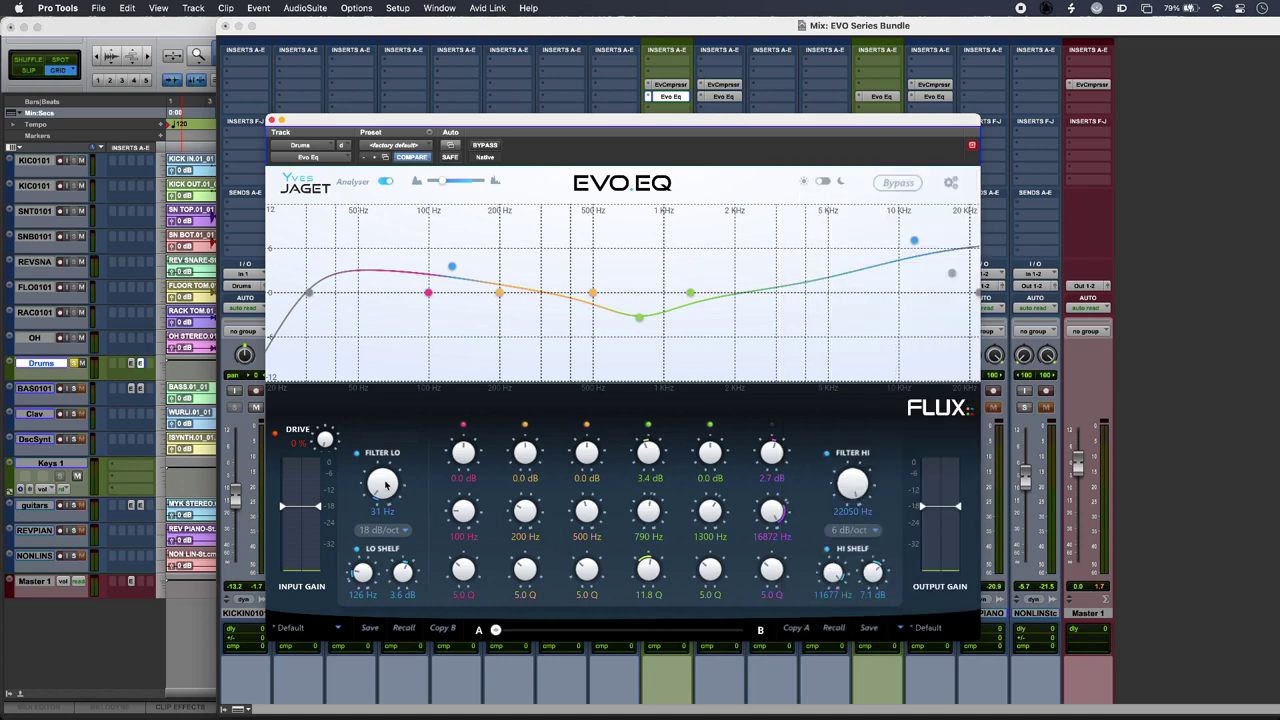
# Move the Drums EQ low cut and set its slope to a gentler 18 dB/oct
pyautogui.moveTo(385, 484)
pyautogui.mouseDown()
pyautogui.moveTo(384, 452)
pyautogui.moveTo(388, 492)
pyautogui.mouseUp()
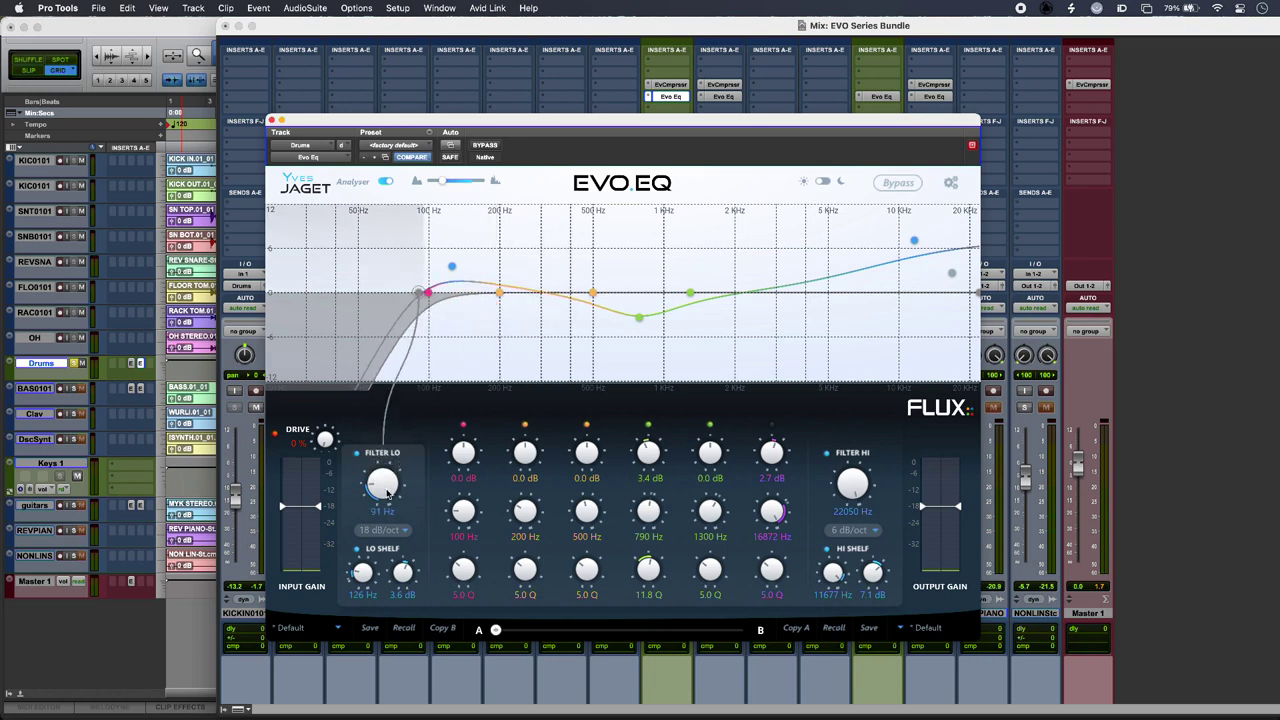
pyautogui.click(392, 530)
pyautogui.click(390, 534)
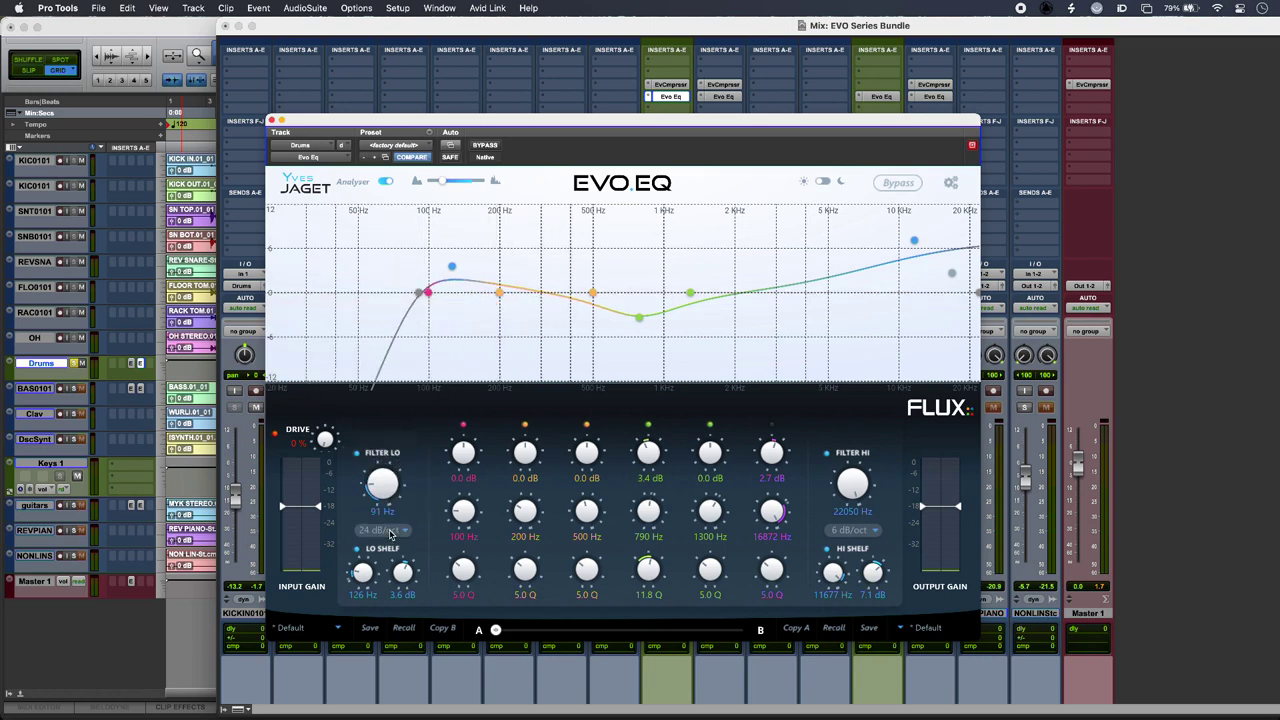
pyautogui.click(389, 537)
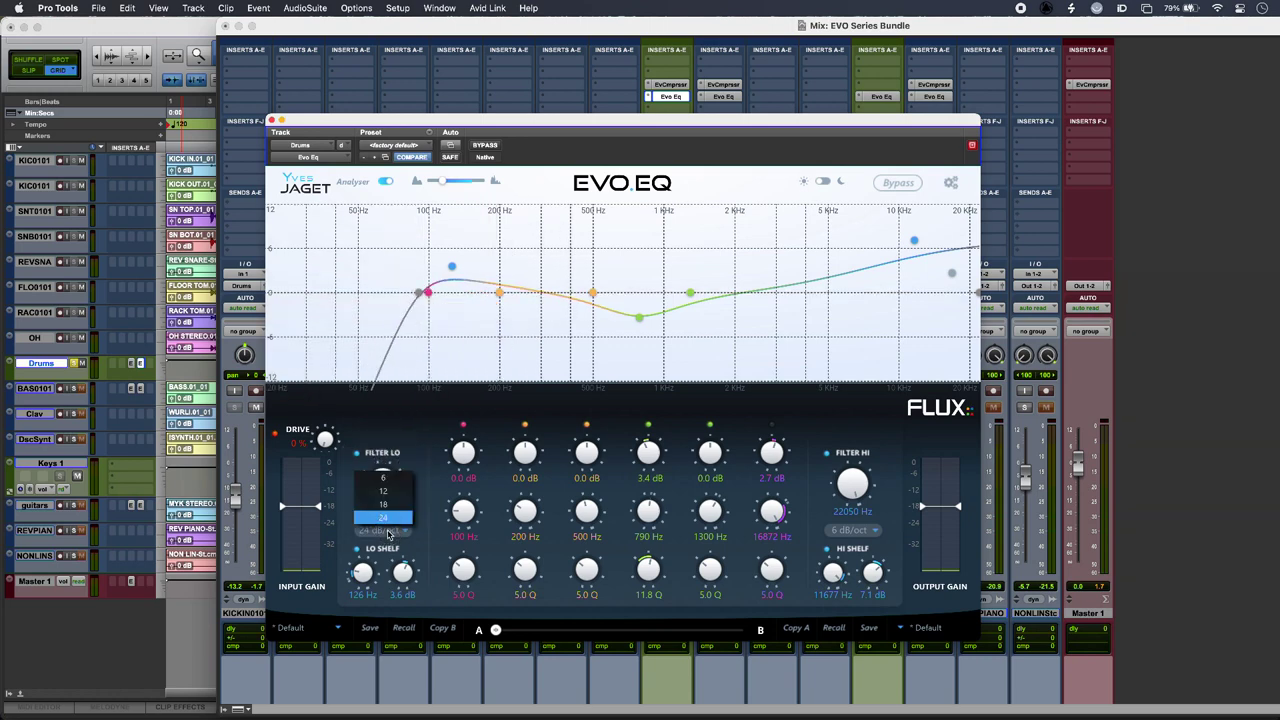
pyautogui.click(388, 494)
# Sweep the Drums EQ fourth band's frequency back and forth to retune it
pyautogui.scroll(-5, 387, 492)
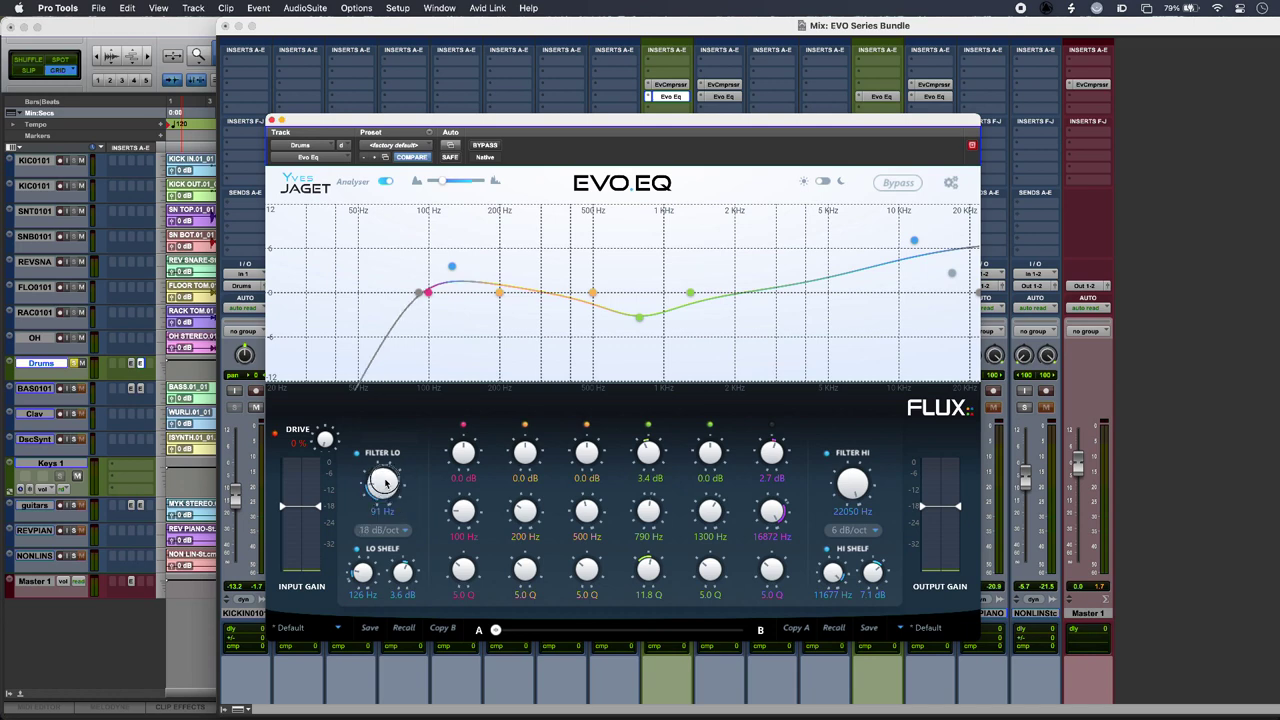
pyautogui.scroll(-2, 386, 492)
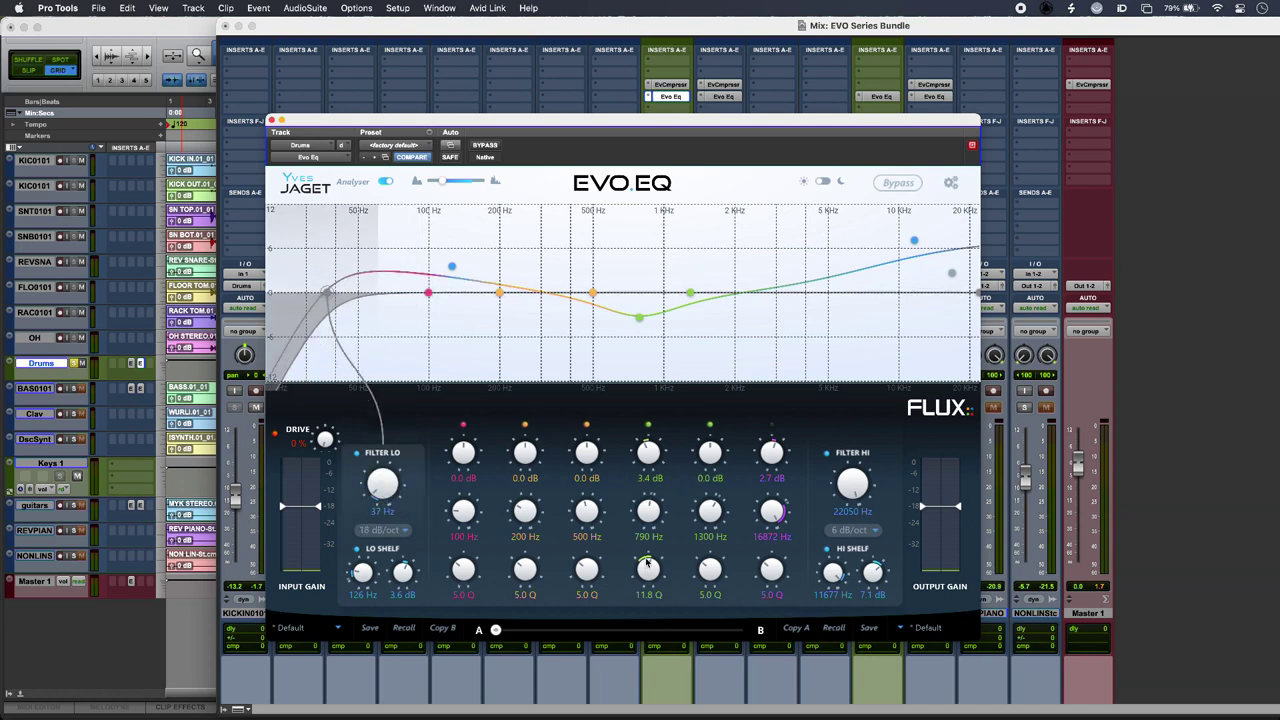
pyautogui.scroll(3, 648, 508)
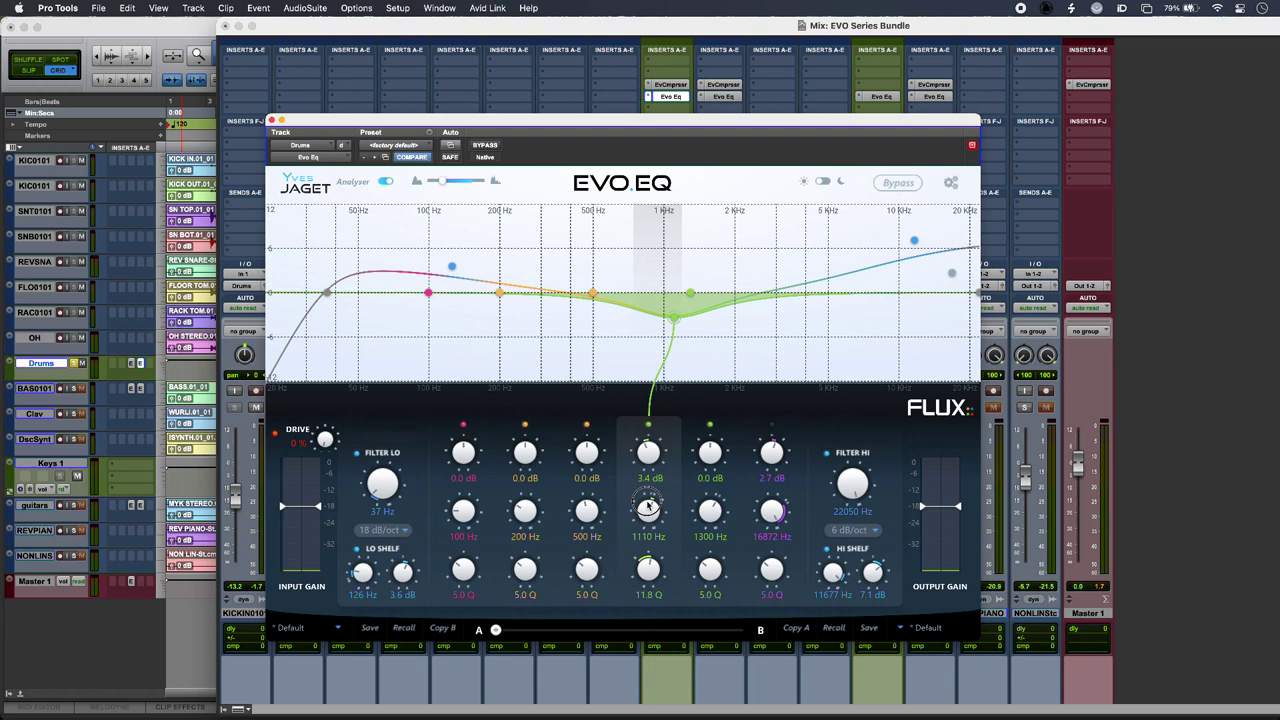
pyautogui.scroll(1, 648, 508)
pyautogui.scroll(-5, 648, 510)
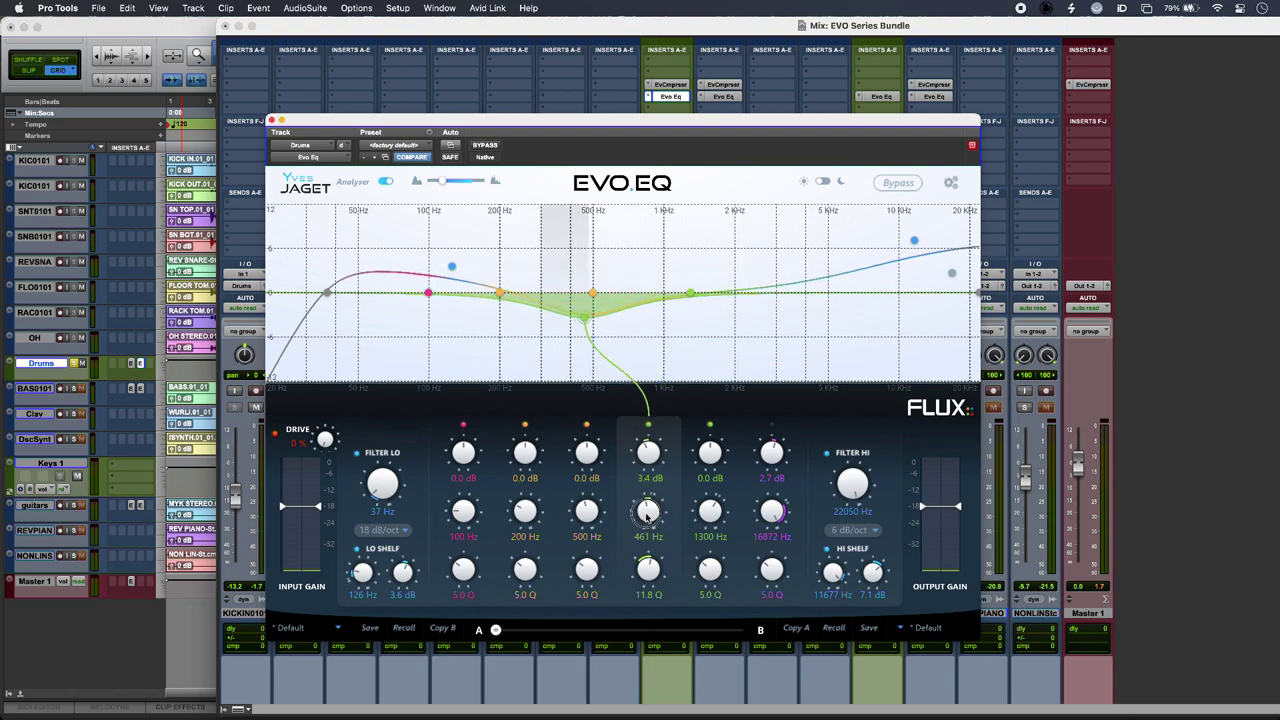
pyautogui.scroll(4, 648, 510)
pyautogui.scroll(-4, 648, 510)
pyautogui.scroll(5, 648, 510)
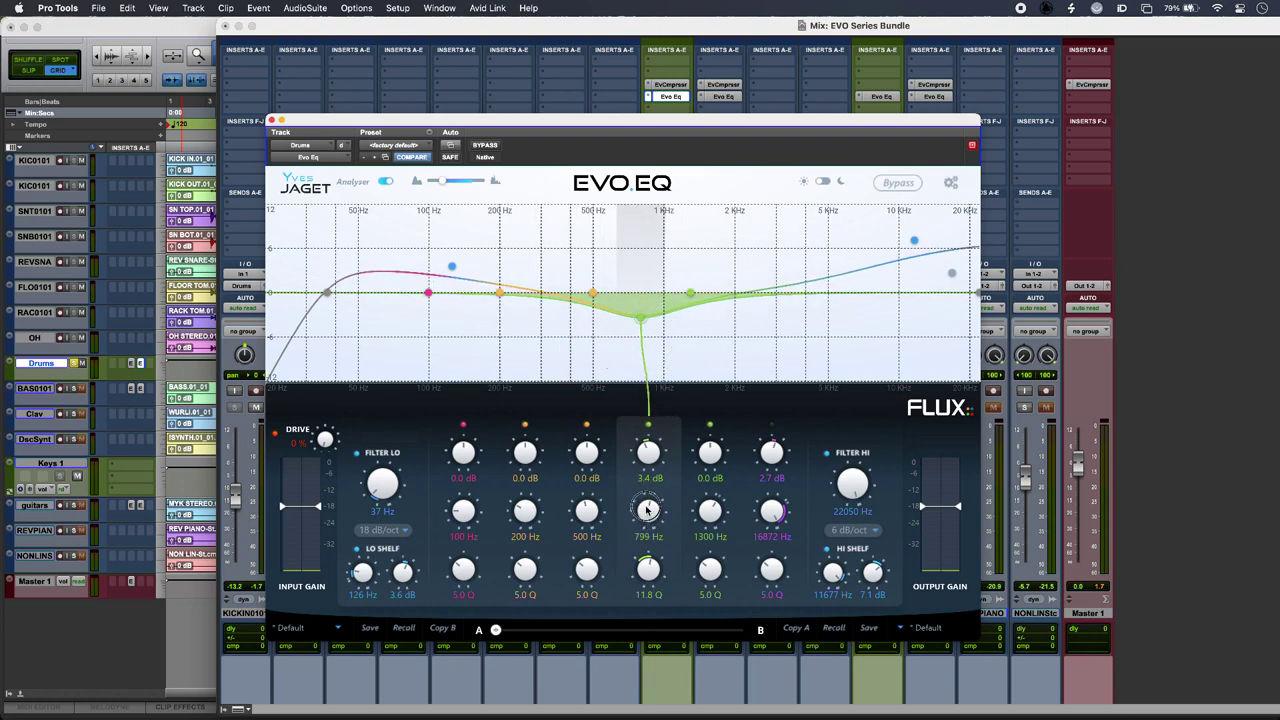
pyautogui.scroll(-2, 648, 510)
pyautogui.scroll(1, 648, 510)
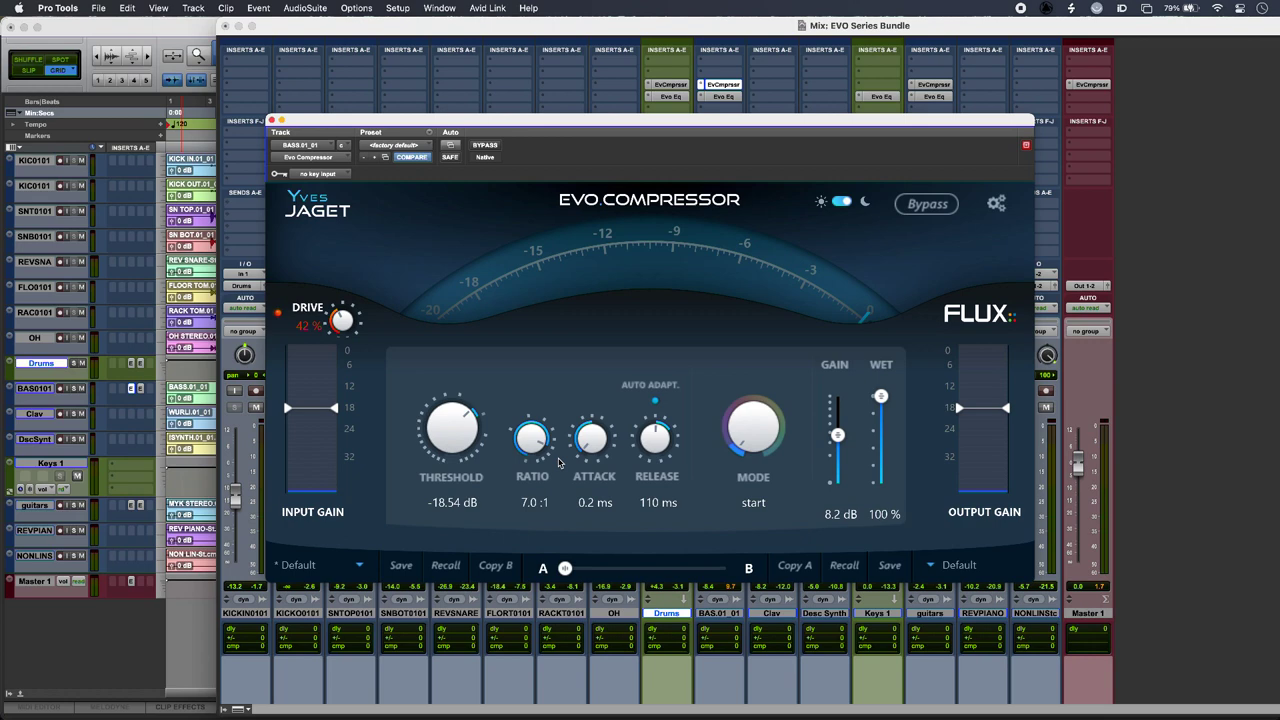
# Bypass the BASS01_01 EVO Compressor, then re-enable it to compare
pyautogui.click(935, 212)
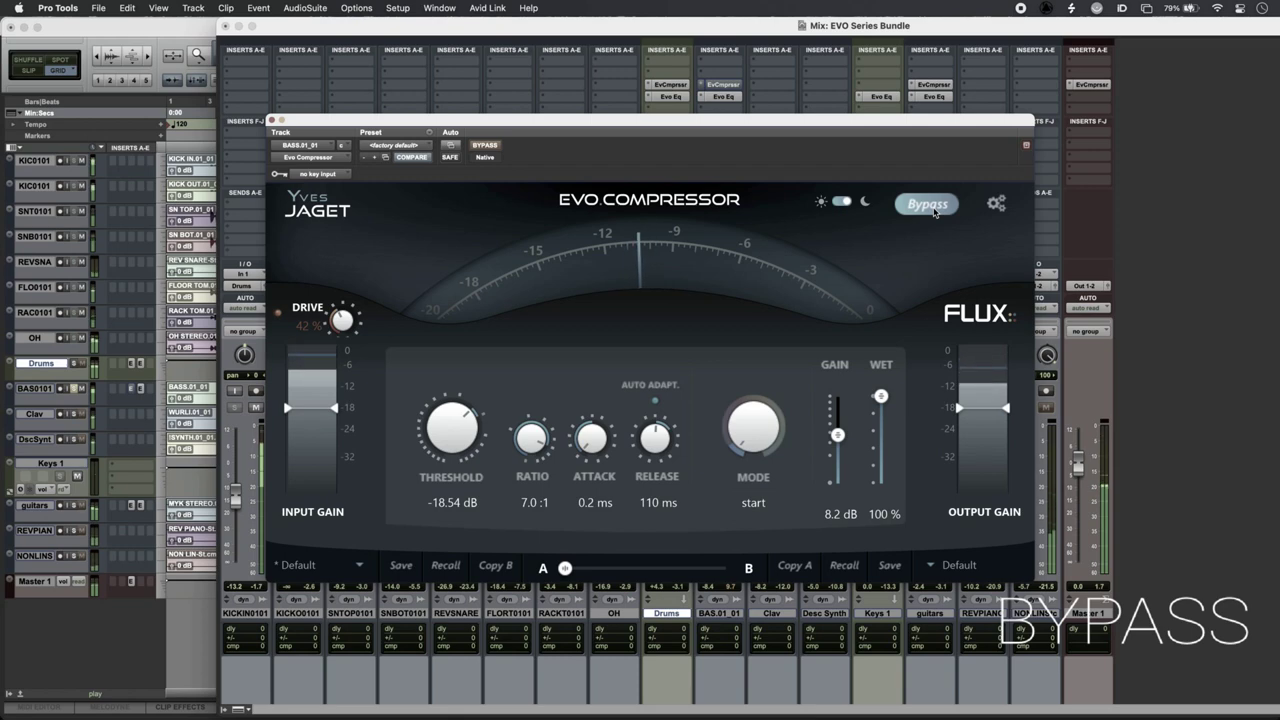
pyautogui.click(927, 204)
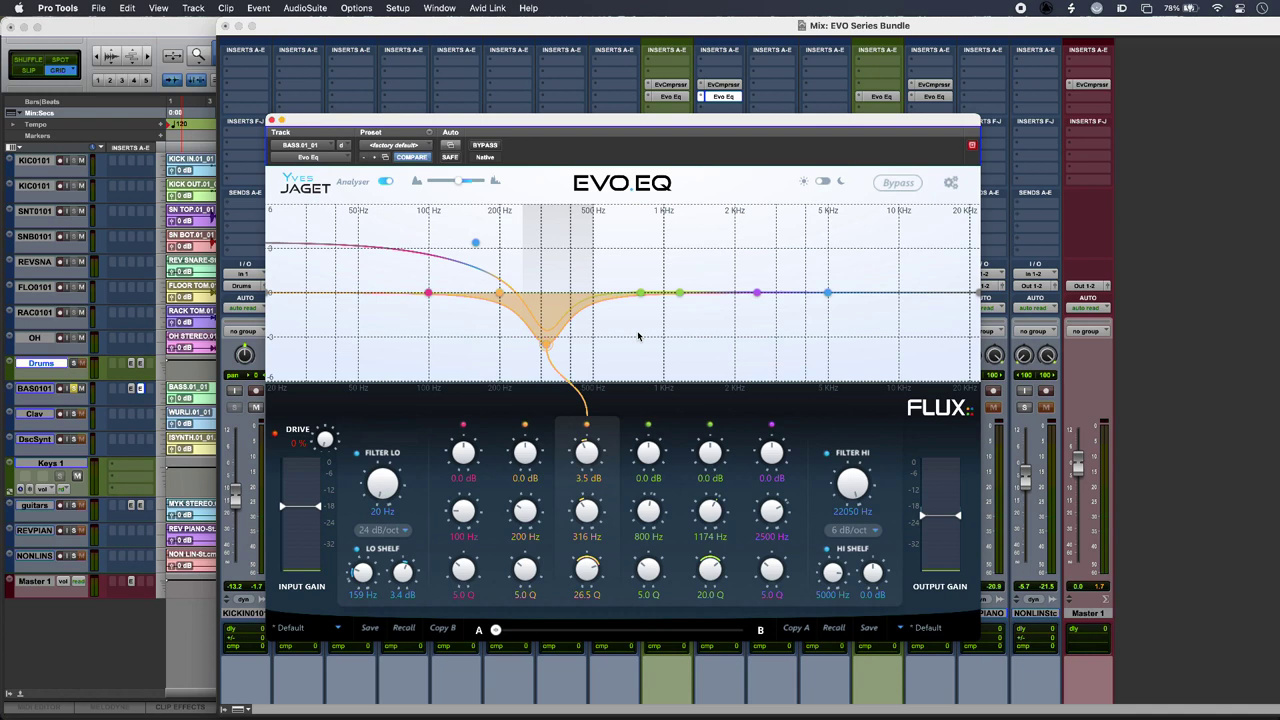
# A/B the bass EQ during playback, then switch off its 316 Hz band
pyautogui.click(898, 183)
pyautogui.press('space')
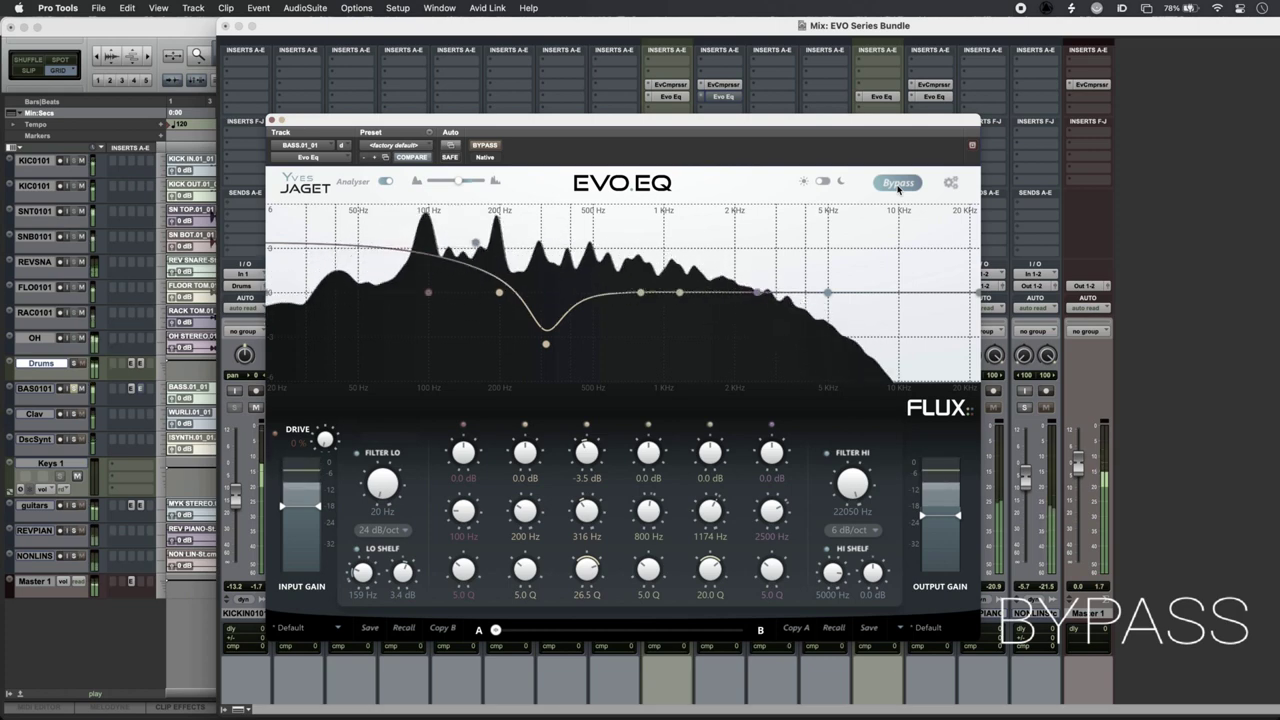
pyautogui.click(898, 184)
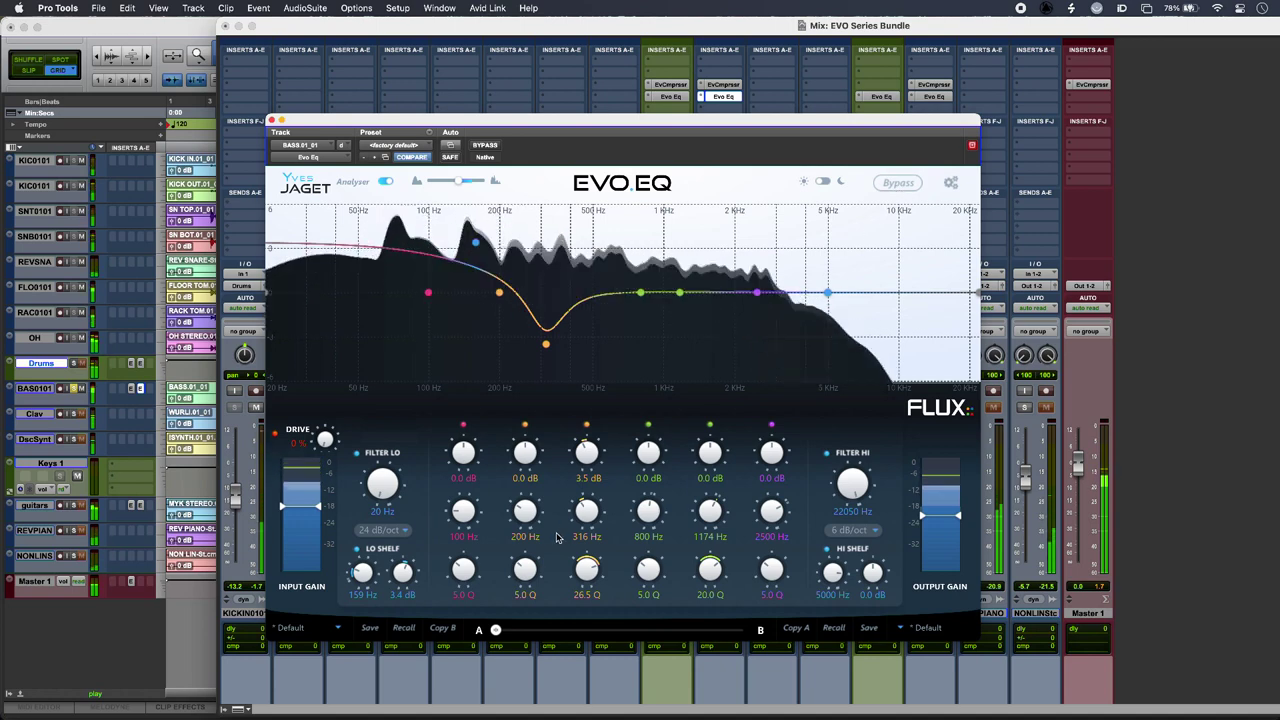
pyautogui.press('space')
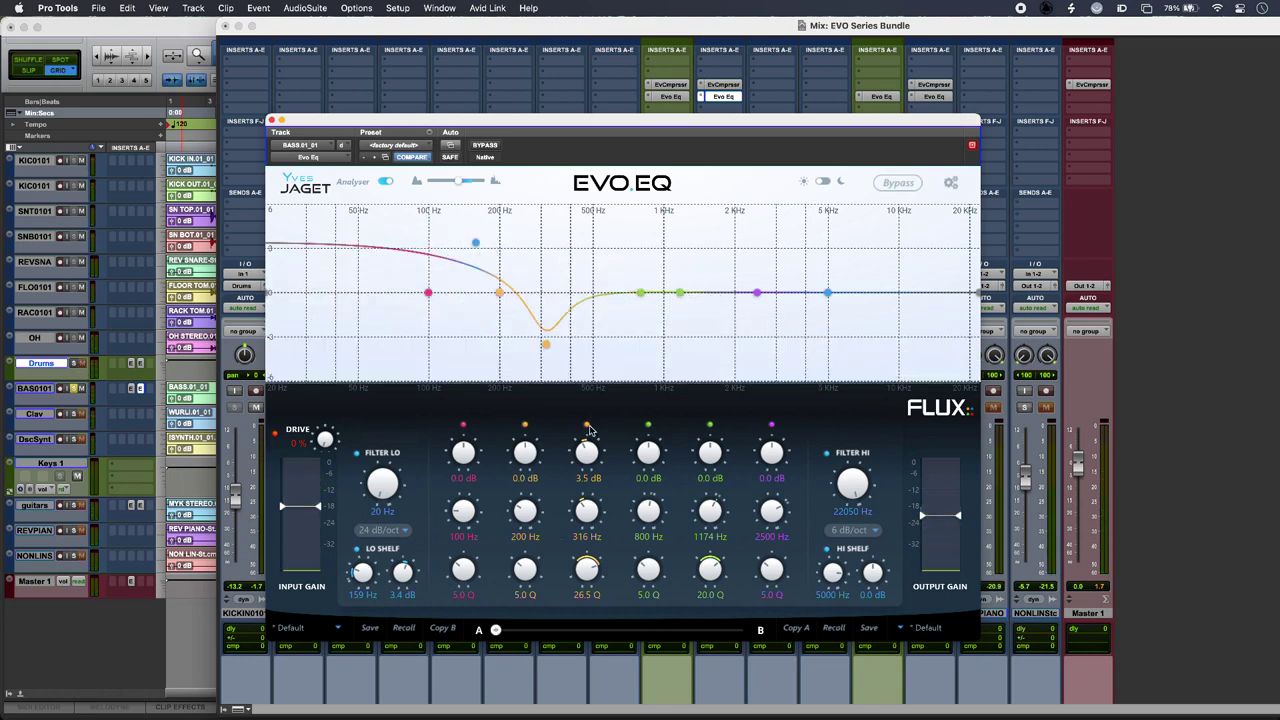
pyautogui.click(588, 427)
pyautogui.click(933, 84)
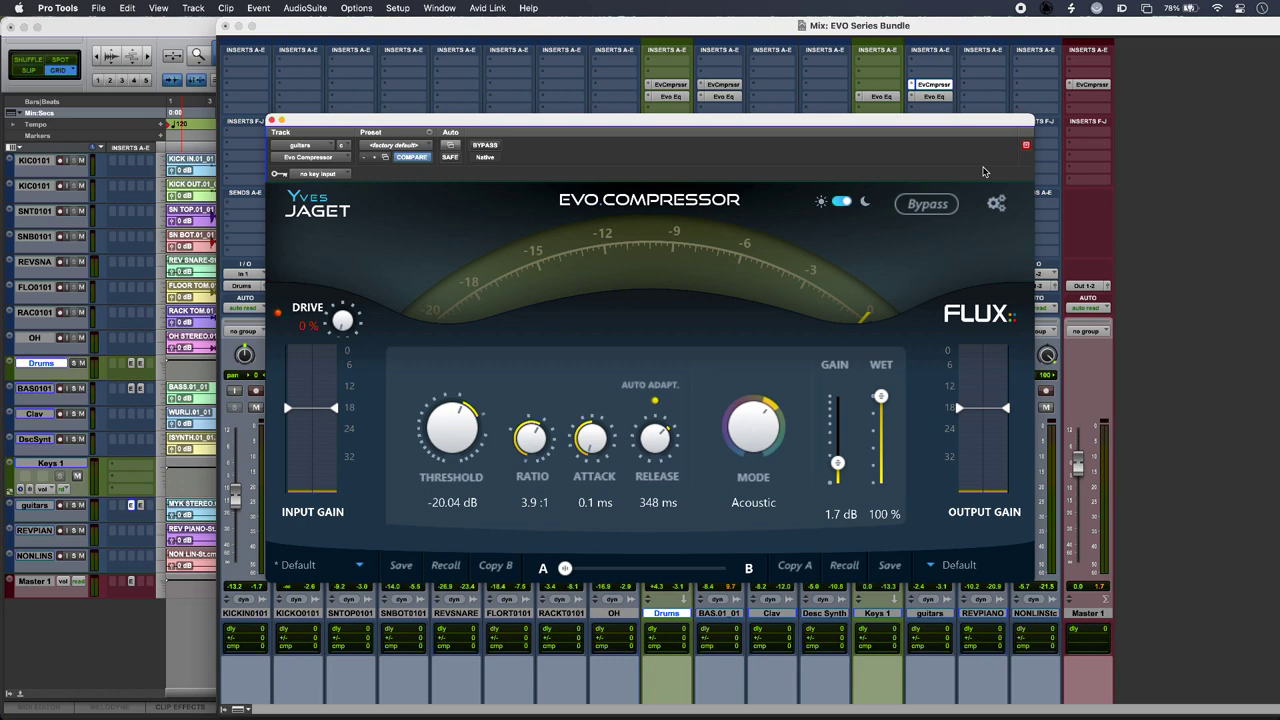
# Play and stop the mix to hear the guitars compressor, then open the guitars EVO EQ
pyautogui.press('space')
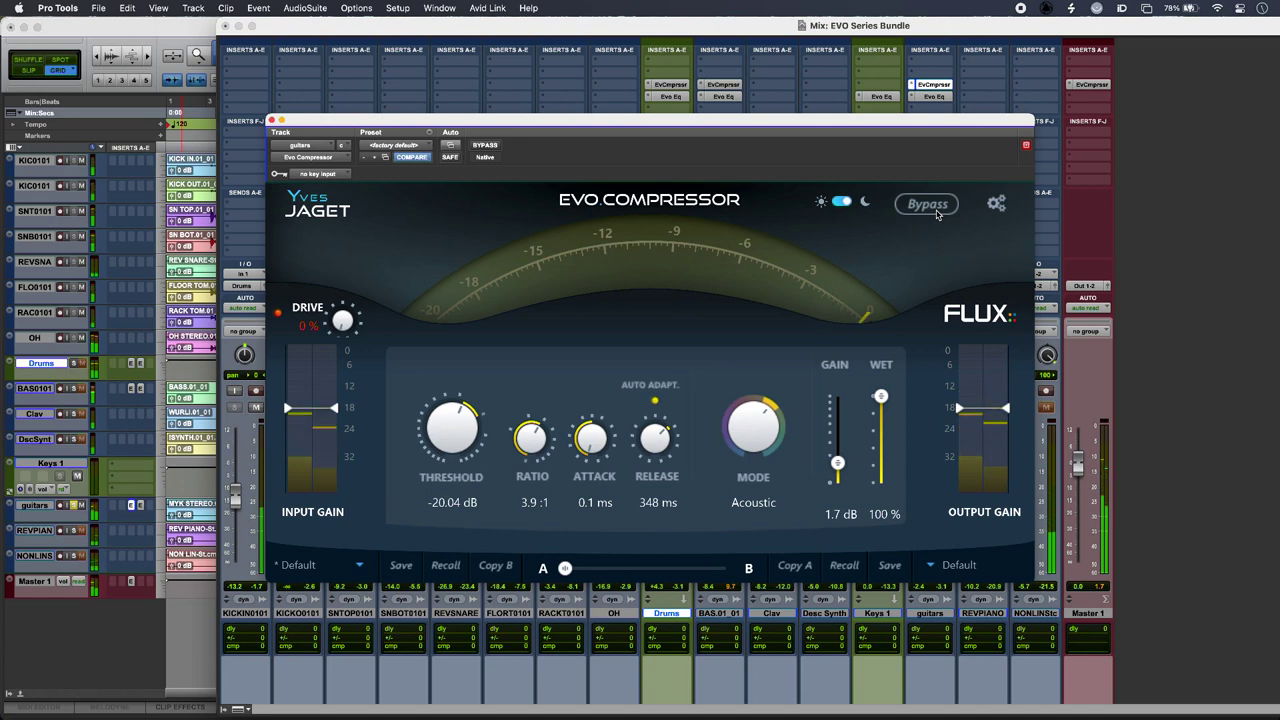
pyautogui.press('space')
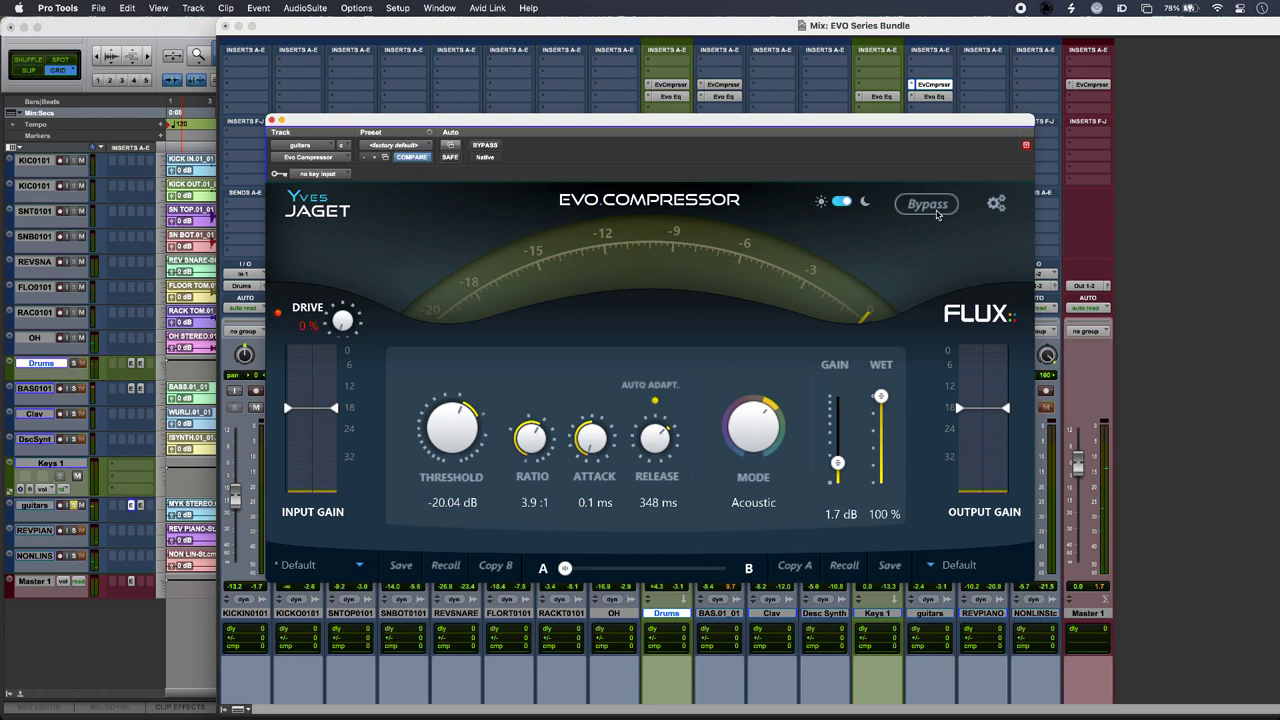
pyautogui.click(933, 96)
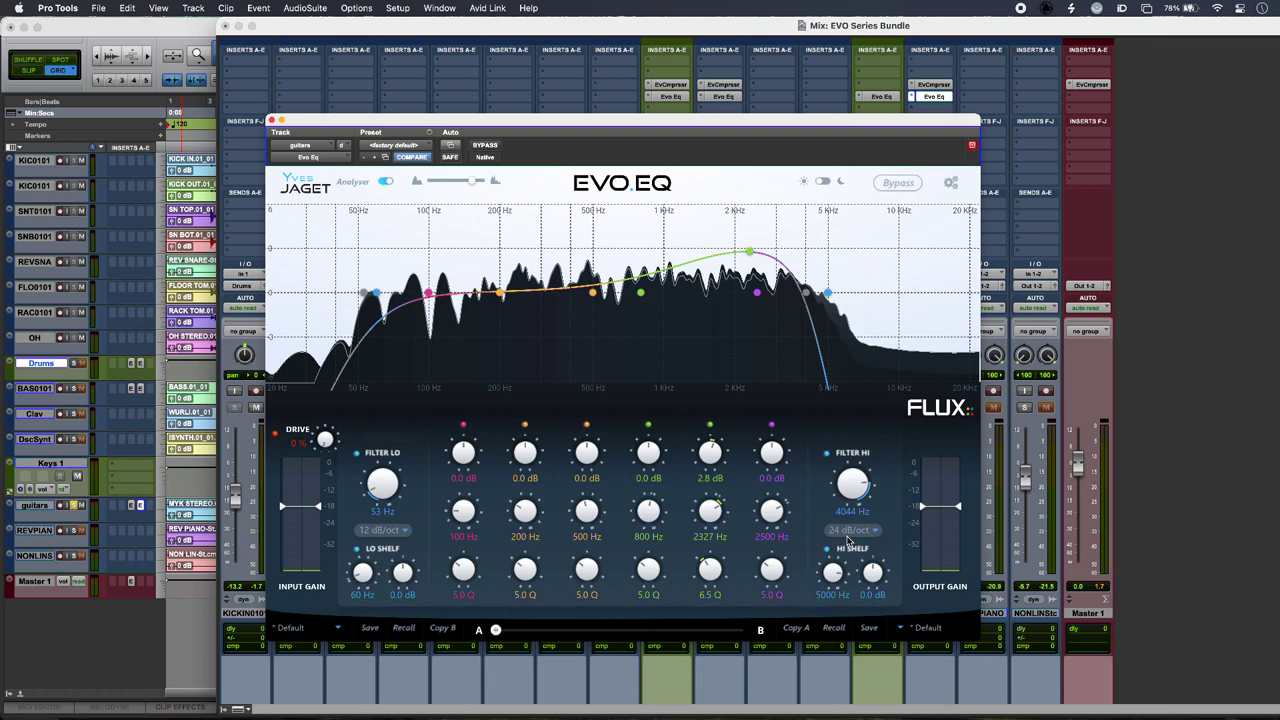
# Compare the guitars EQ against bypass, raise its high cut to about 4141 Hz, and stop playback
pyautogui.click(895, 183)
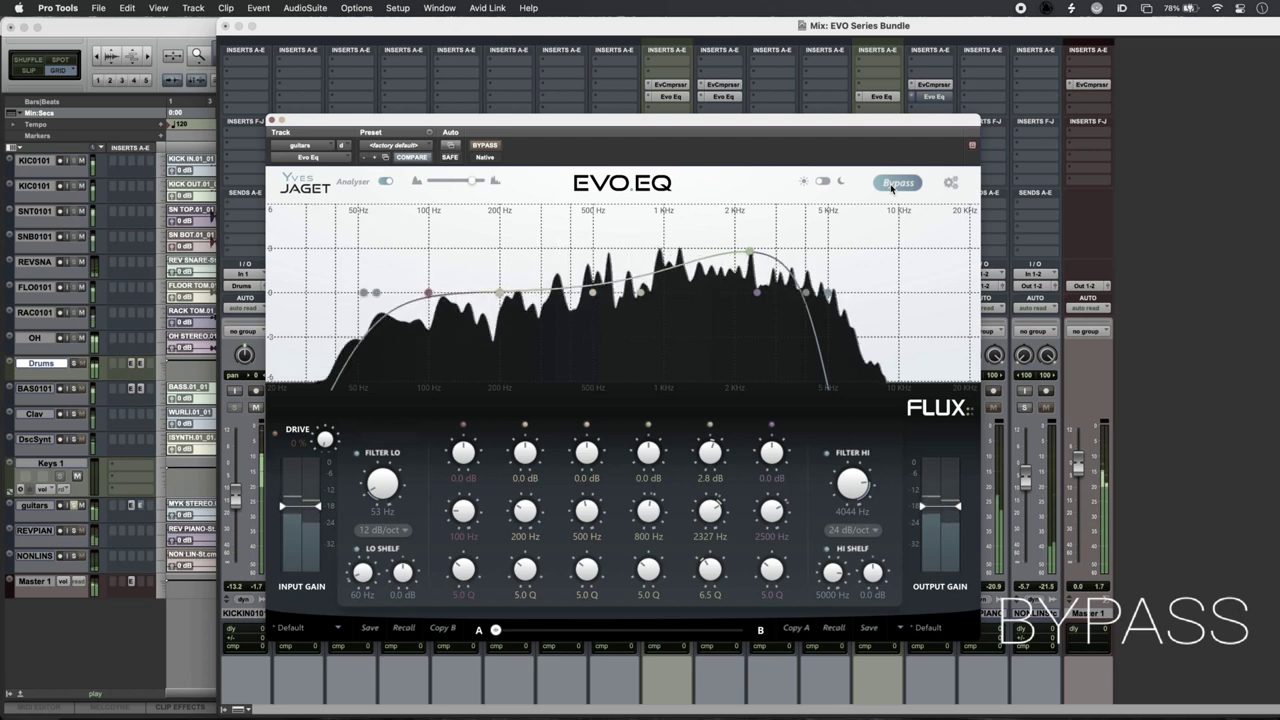
pyautogui.click(897, 183)
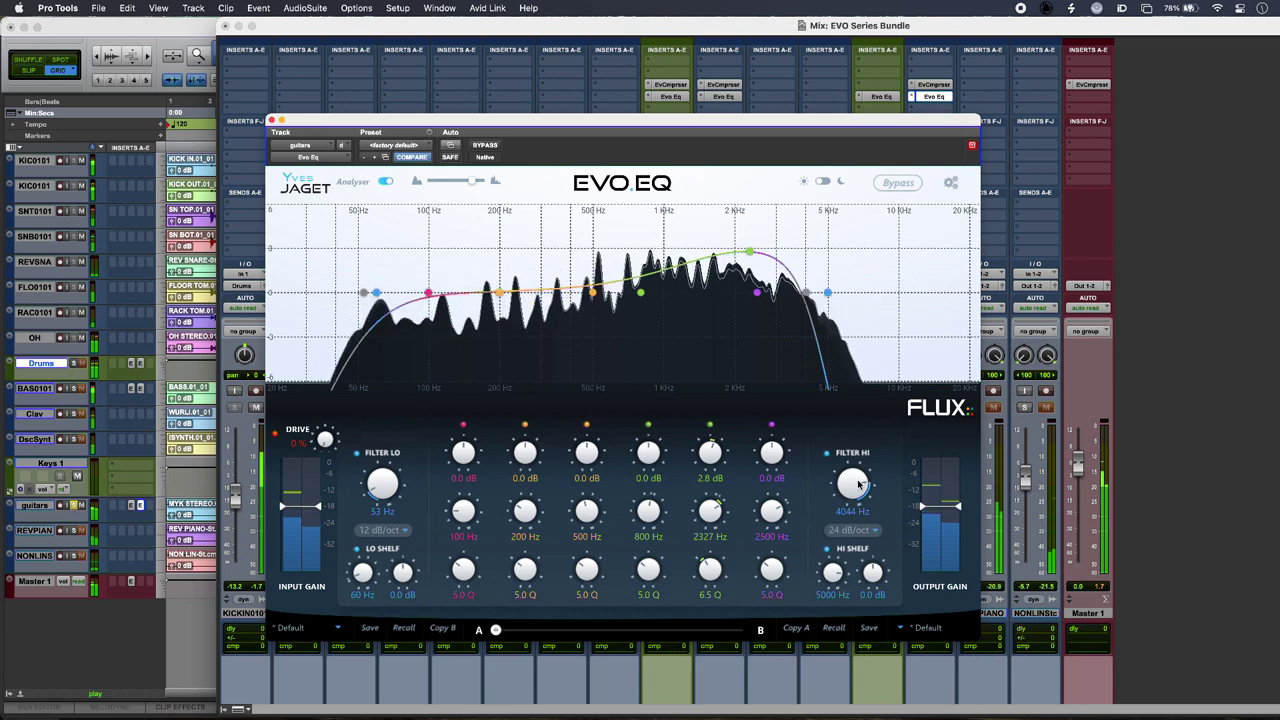
pyautogui.moveTo(857, 484)
pyautogui.mouseDown()
pyautogui.moveTo(855, 462)
pyautogui.moveTo(853, 482)
pyautogui.mouseUp()
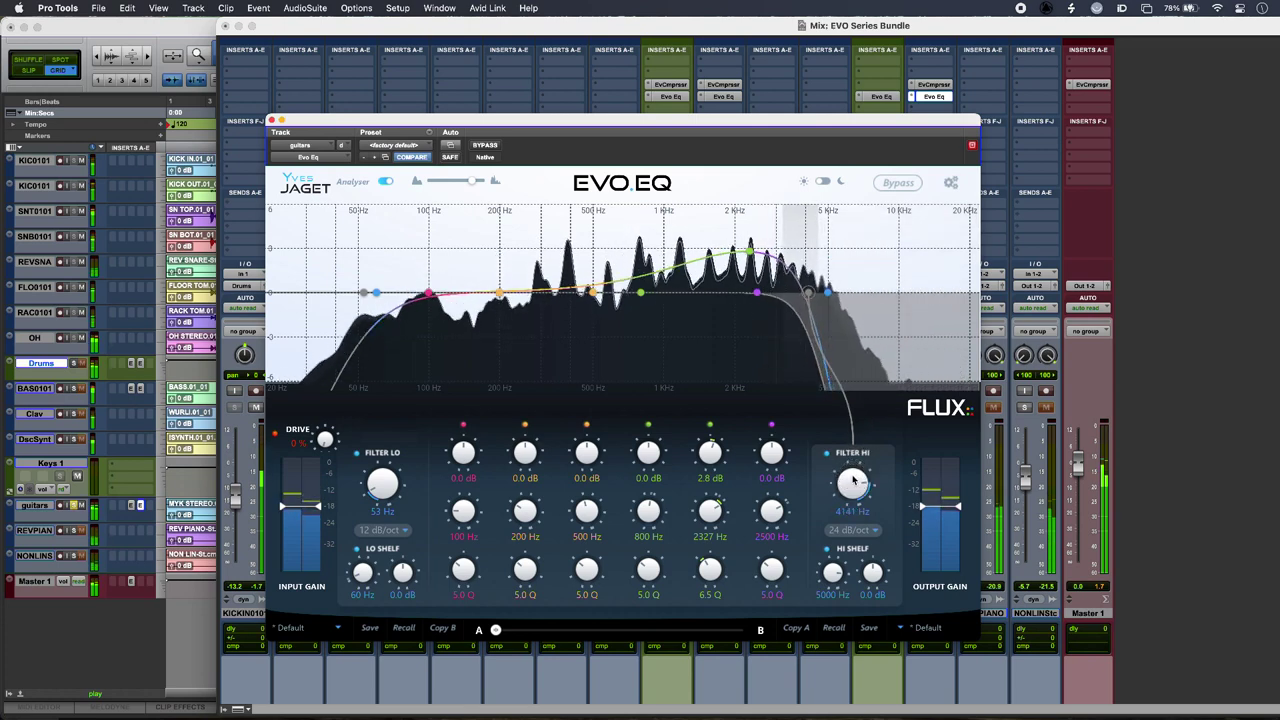
pyautogui.press('space')
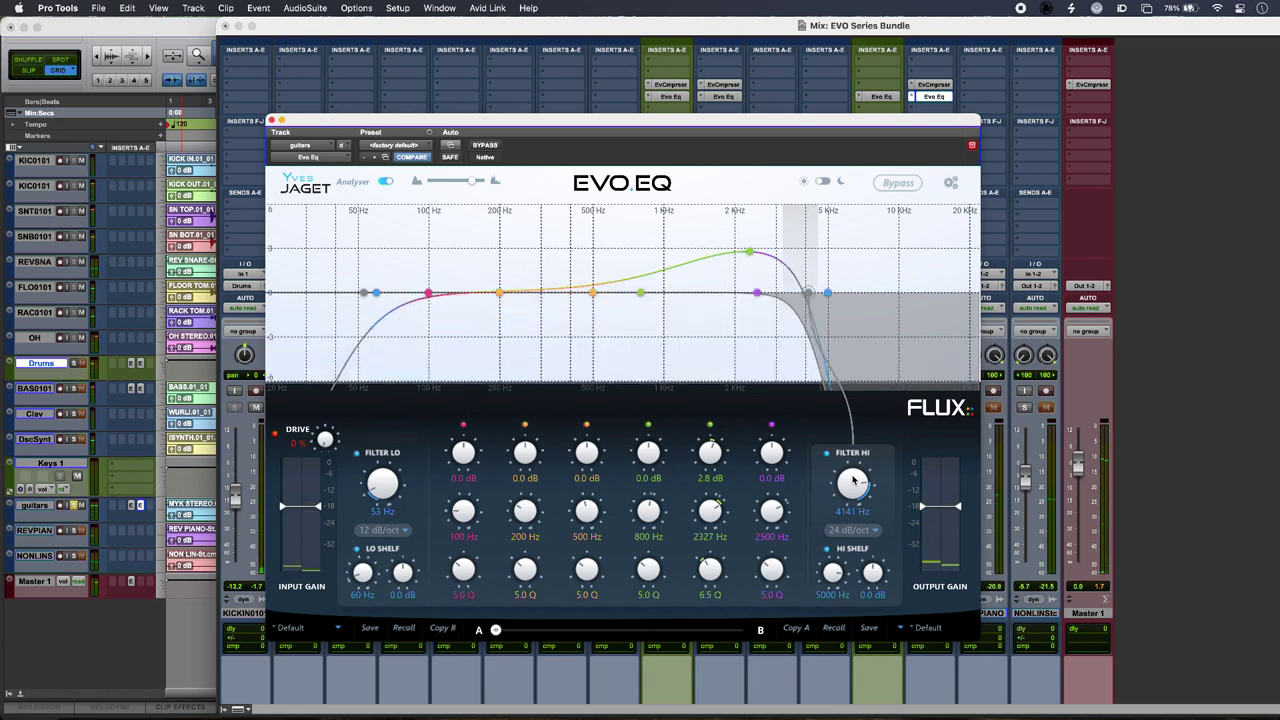
# Open the EVO Compressor on Master 1 and start playback to watch its gain reduction
pyautogui.click(1090, 84)
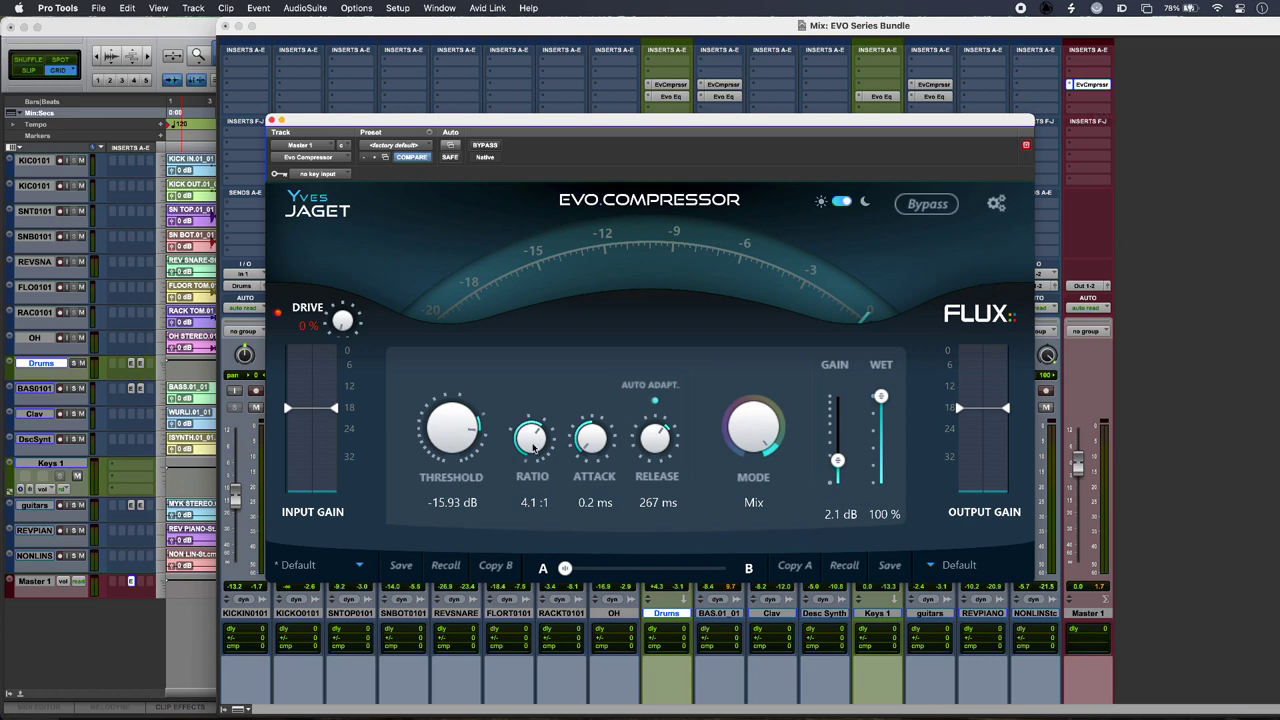
pyautogui.press('space')
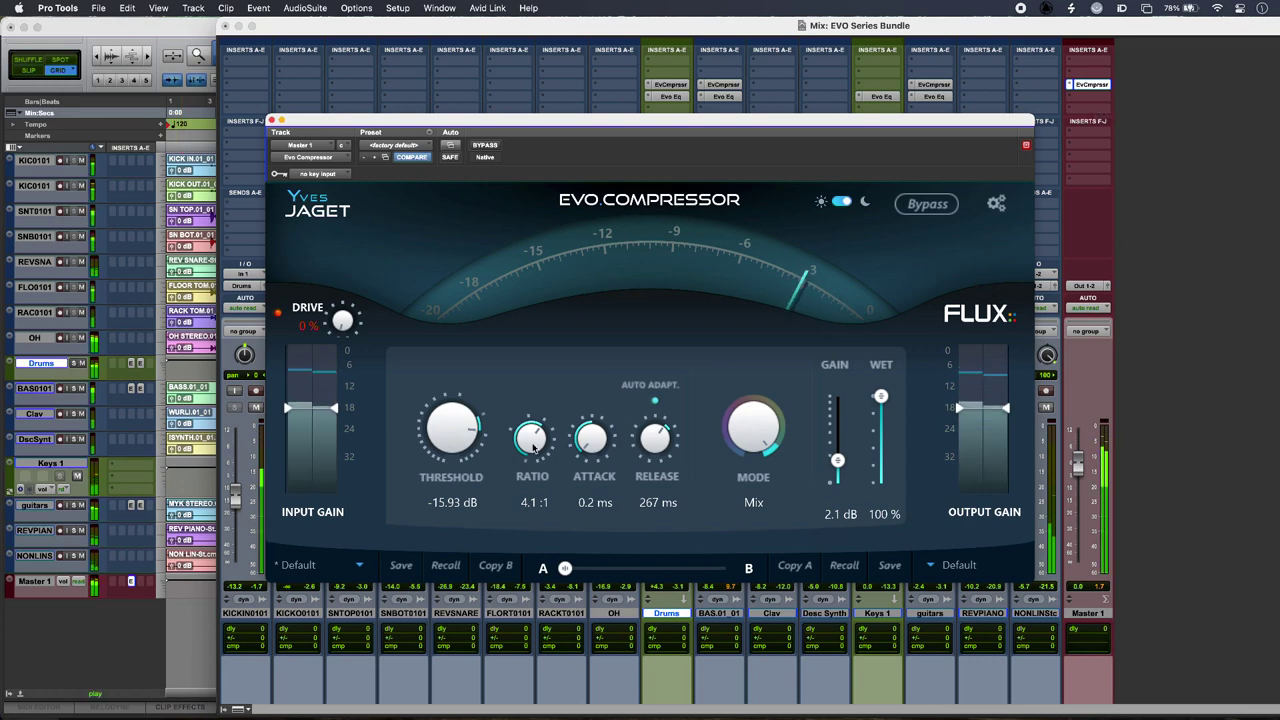